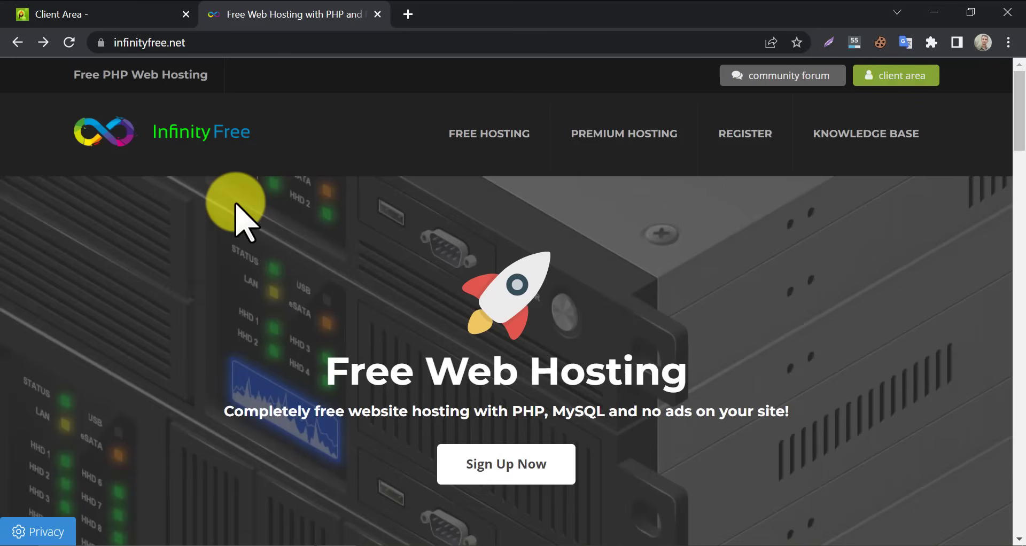
Go to the InfinityFree client area login and submit the account email and password
scroll(235, 203, down, 10)
scroll(256, 248, up, 3)
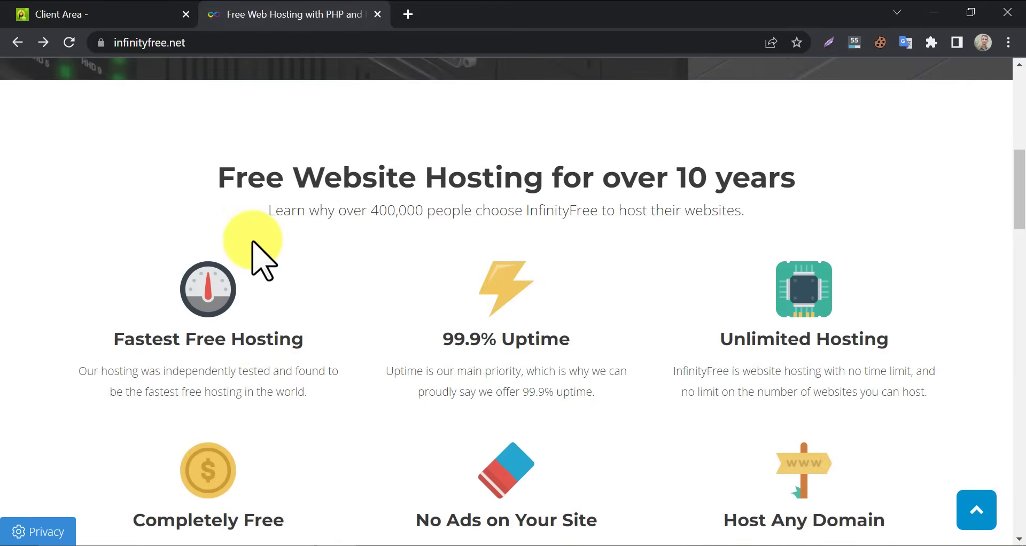
scroll(253, 252, down, 4)
scroll(270, 256, up, 12)
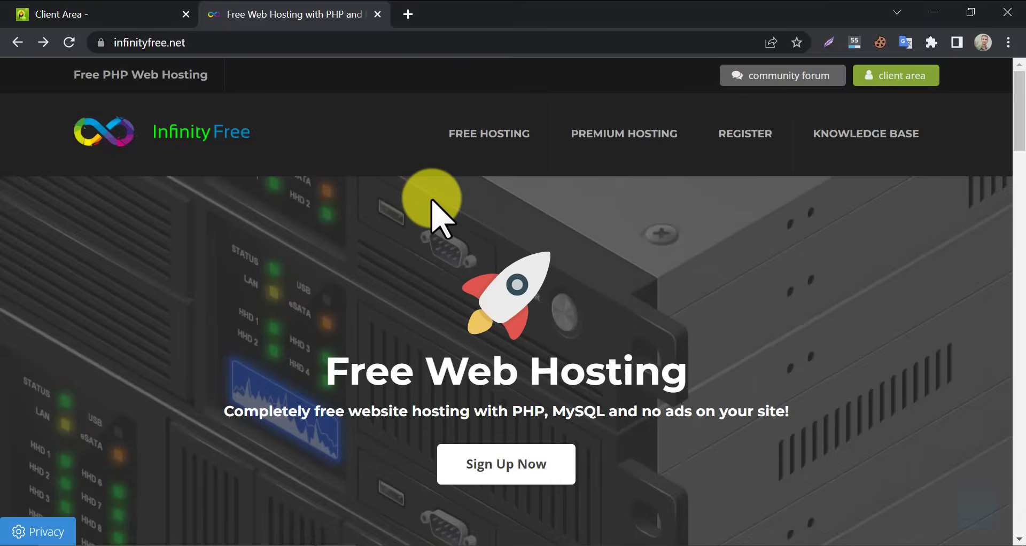
click(888, 81)
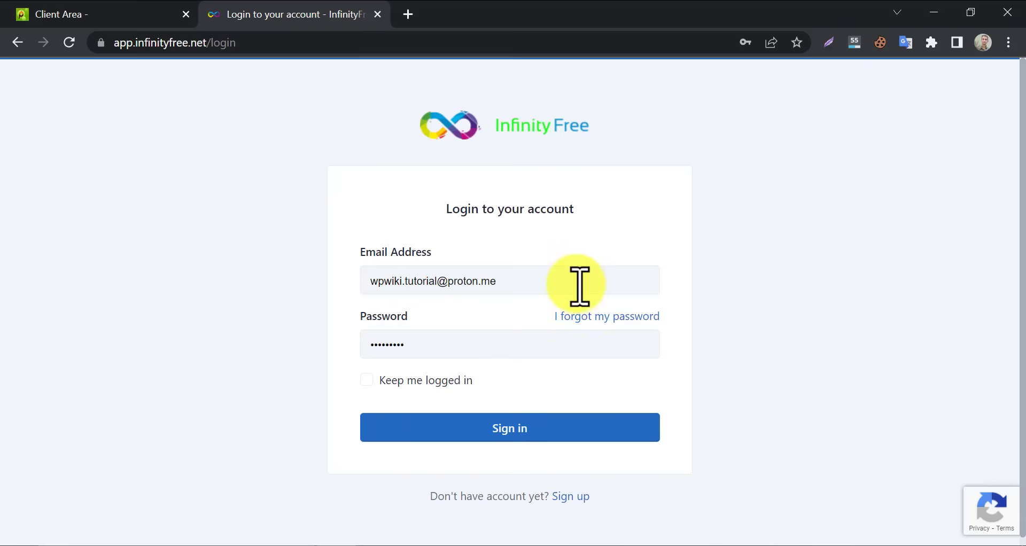
click(491, 431)
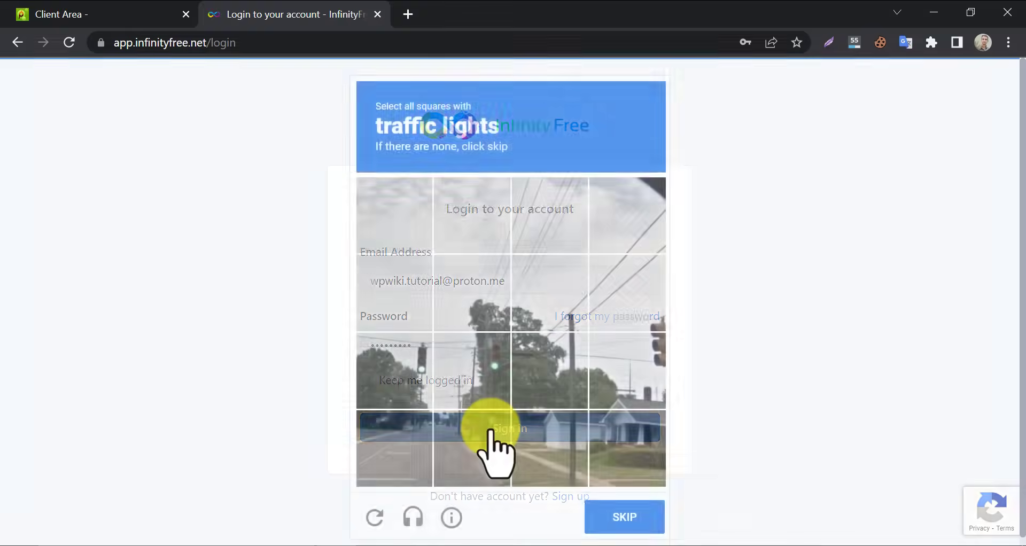
Solve the reCAPTCHA image challenges to finish signing in, then begin a new hosting account
click(430, 379)
click(465, 381)
click(598, 384)
click(628, 371)
click(624, 517)
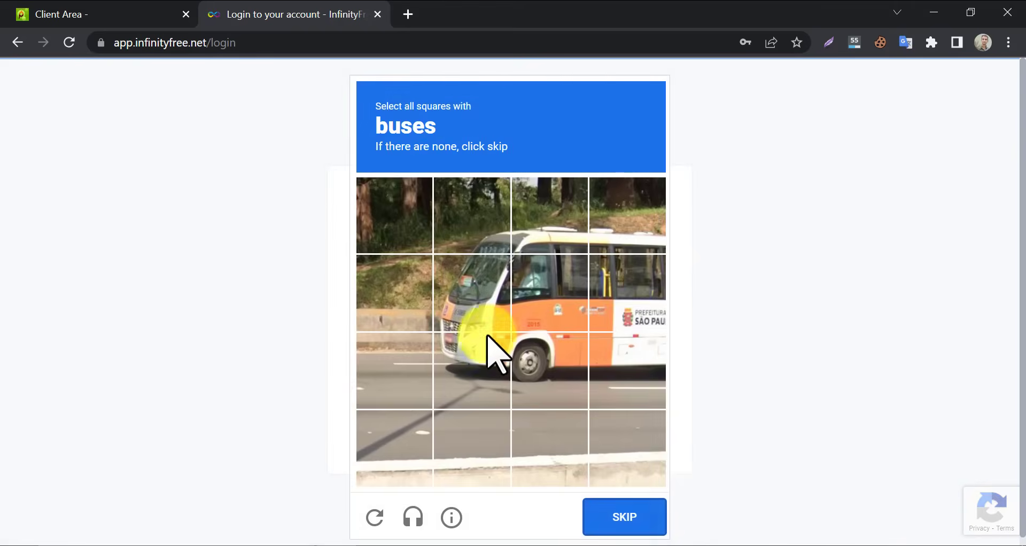
click(549, 294)
click(627, 293)
click(472, 371)
click(623, 515)
click(508, 451)
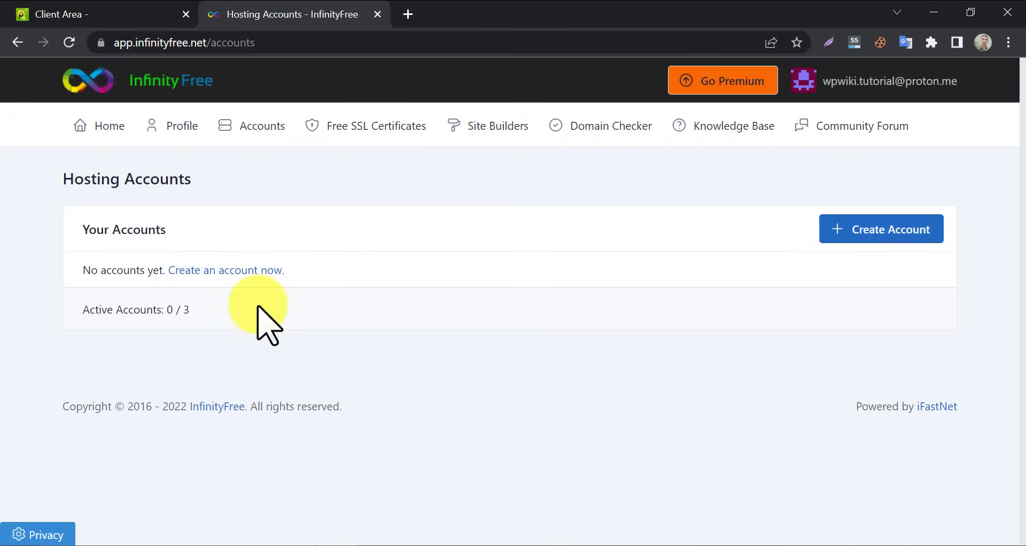
click(237, 271)
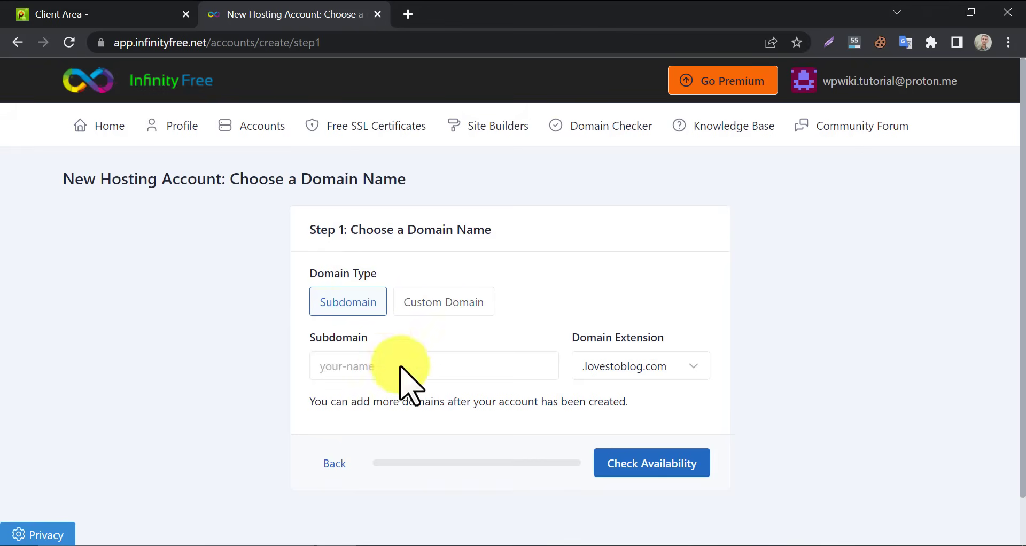
Pick Custom Domain instead of a free subdomain on the Step 1 domain form
click(414, 305)
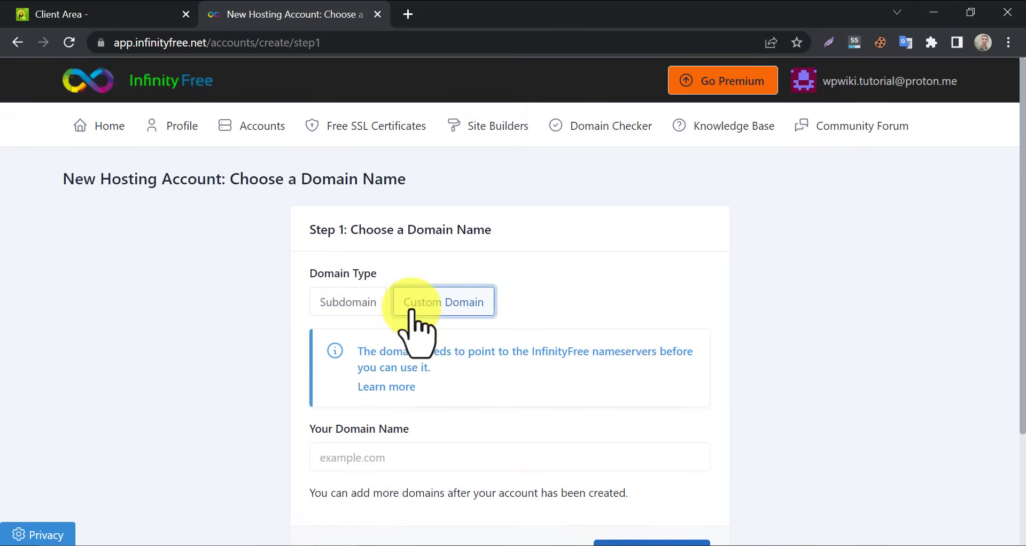
scroll(406, 342, down, 1)
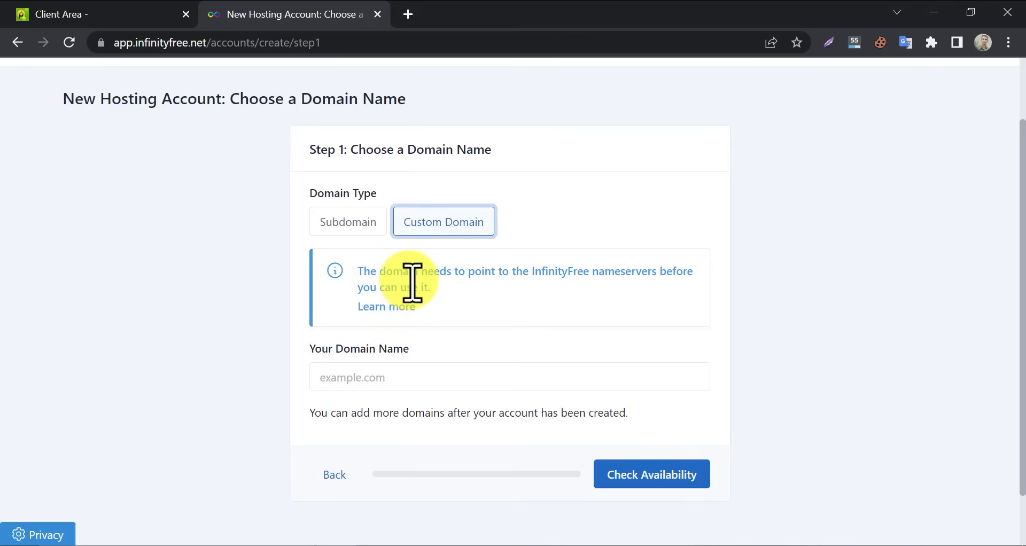
scroll(412, 282, up, 2)
Copy ns1.epizy.com from the Knowledge Base guide on pointing a domain to InfinityFree
click(375, 386)
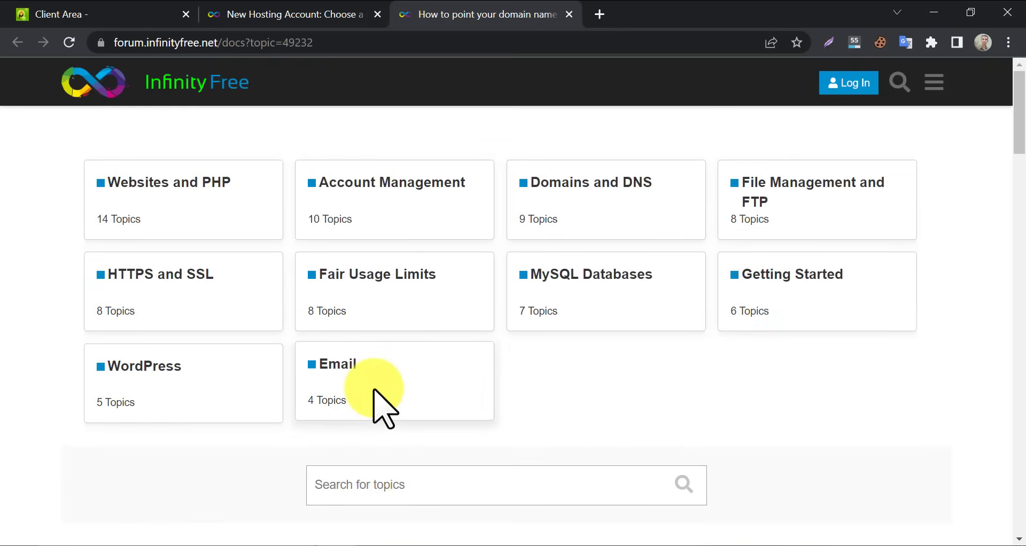
scroll(389, 374, down, 1)
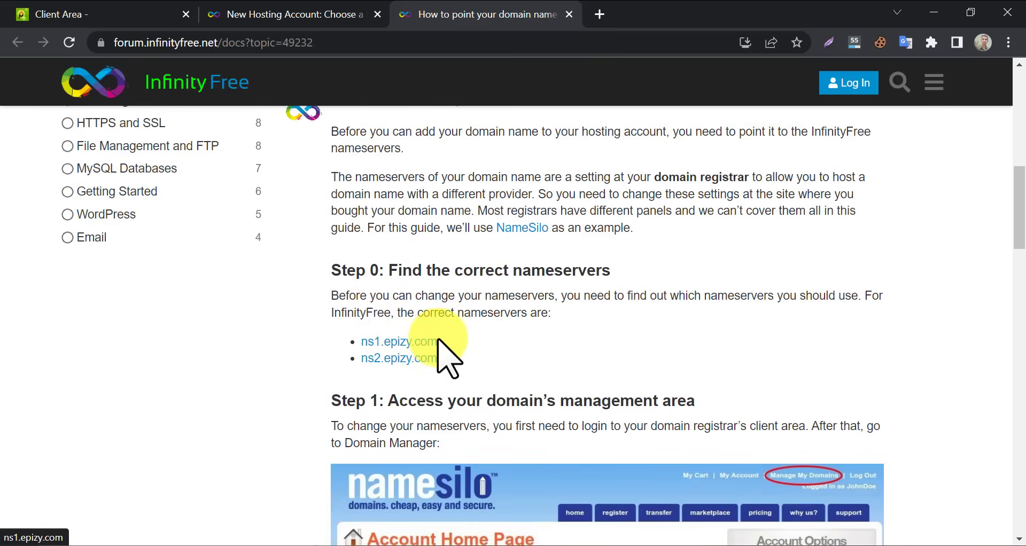
drag(438, 343, 377, 342)
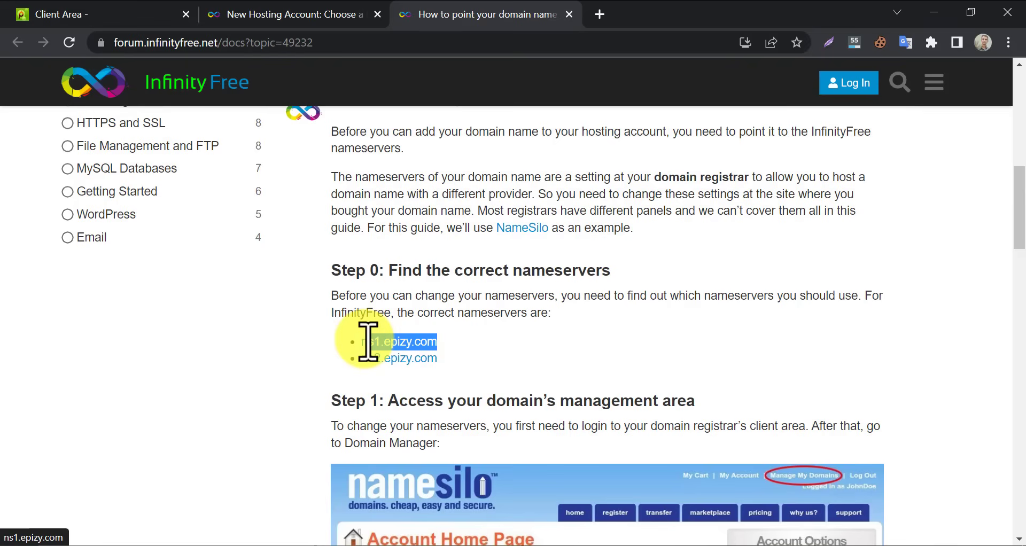
right_click(408, 344)
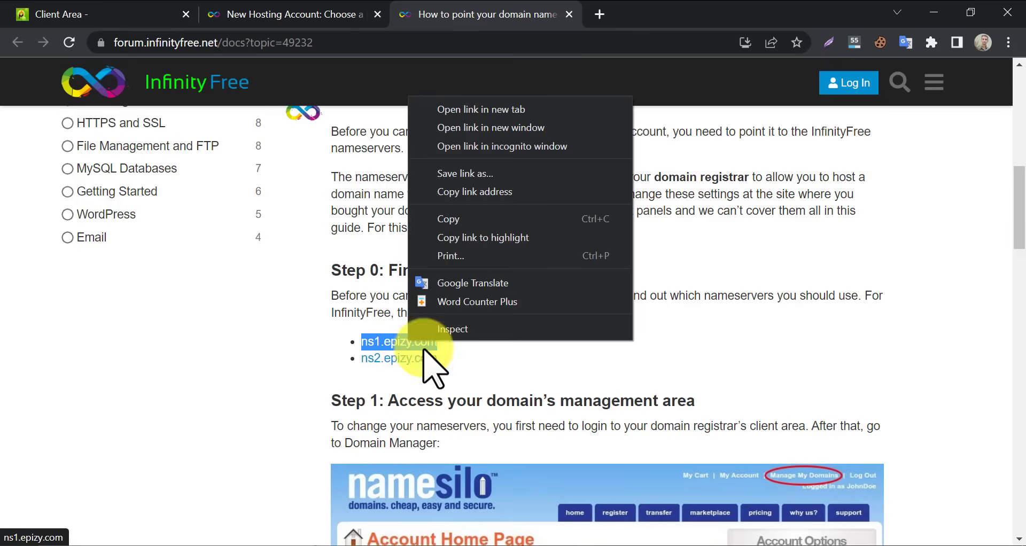
click(436, 216)
click(32, 13)
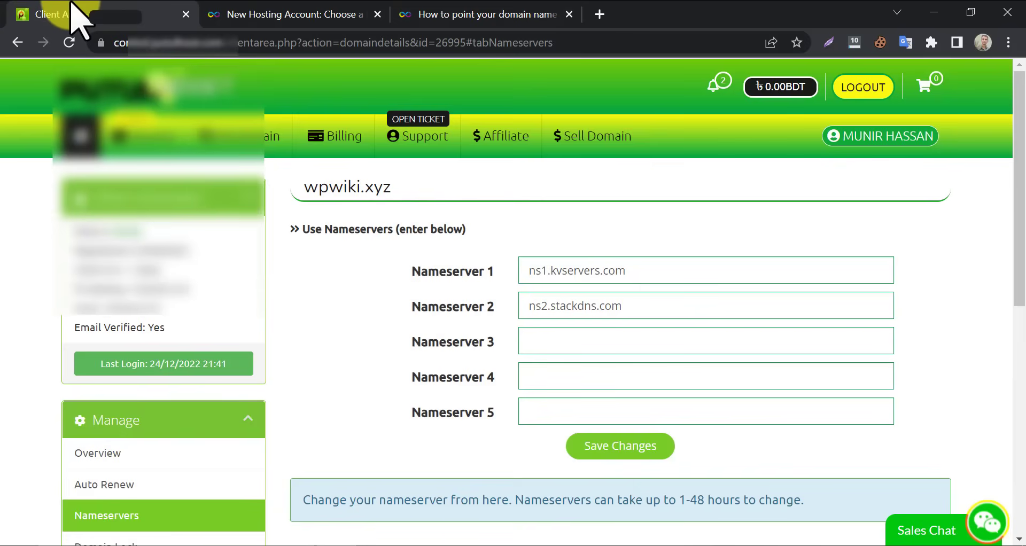
Set Nameserver 1 to ns1.epizy.com and copy ns2.epizy.com from the guide
right_click(589, 270)
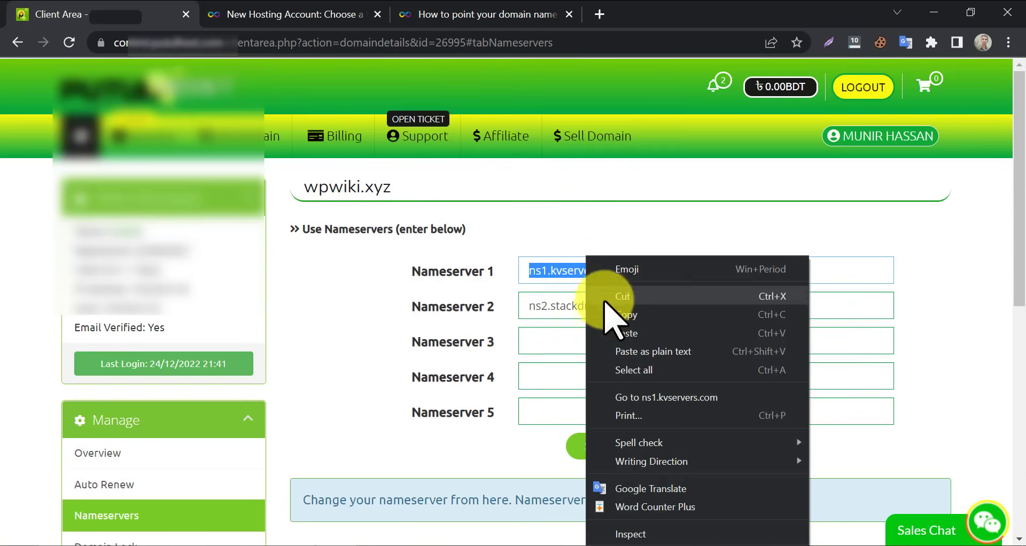
click(617, 350)
click(457, 16)
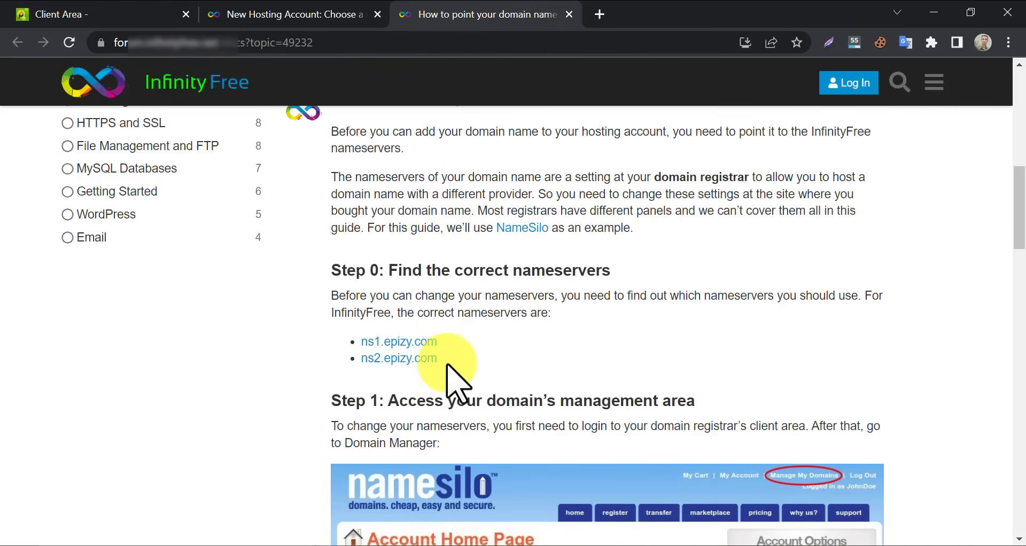
drag(438, 362, 360, 362)
right_click(398, 364)
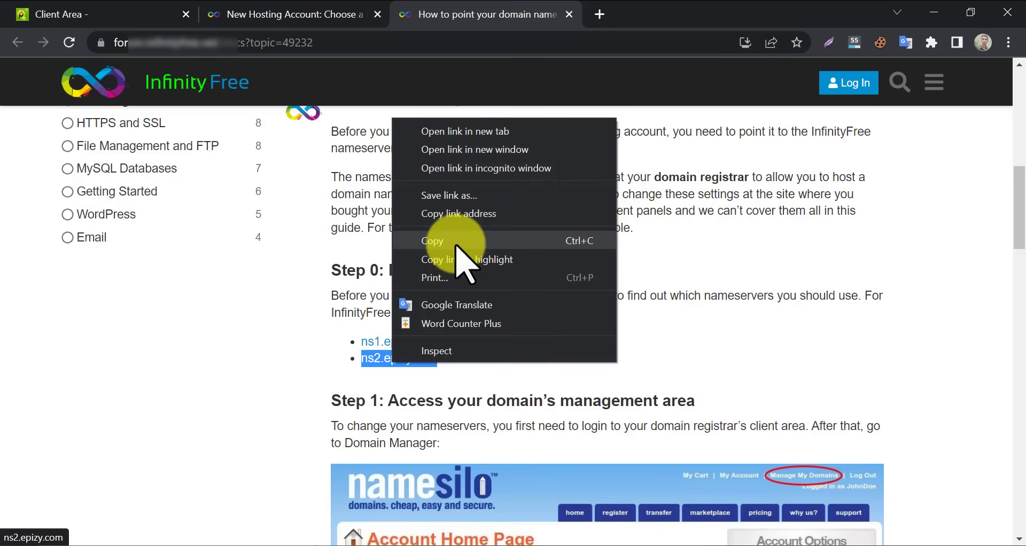
click(461, 190)
Replace Nameserver 2 with ns2.epizy.com and save the wpwiki.xyz nameserver changes
click(99, 16)
drag(628, 308, 515, 320)
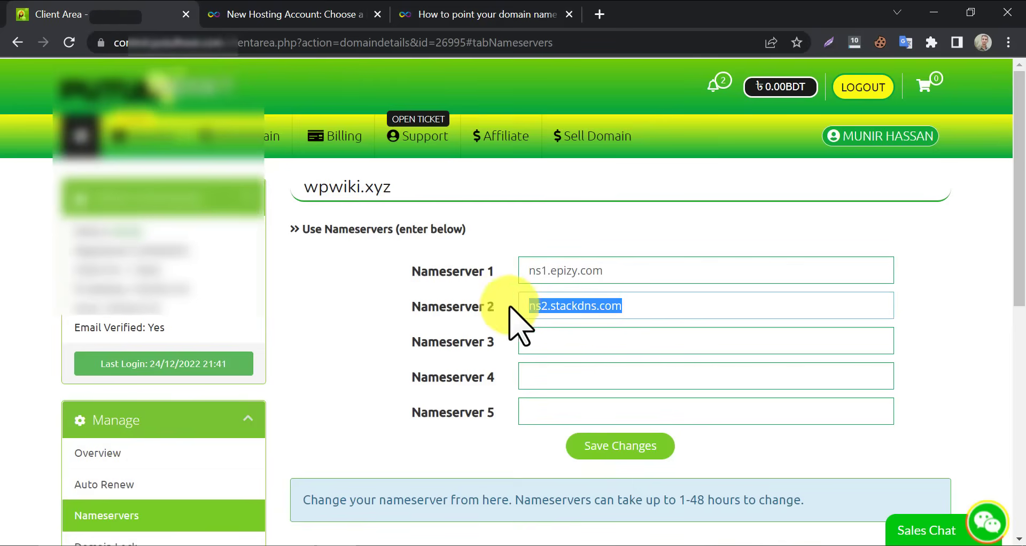
right_click(542, 306)
click(577, 106)
click(604, 449)
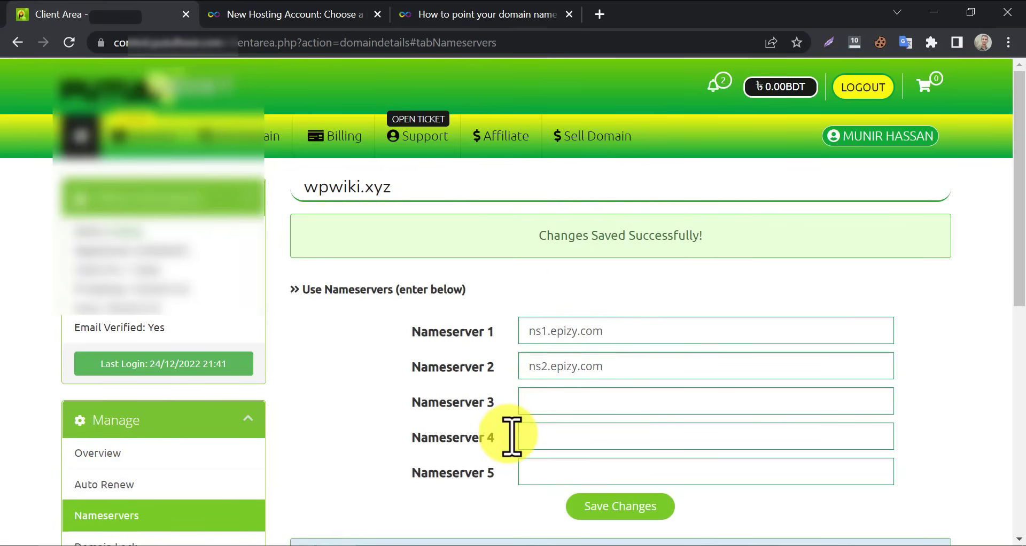
Close the nameserver guide tab and check the saved nameservers at the registrar
click(339, 11)
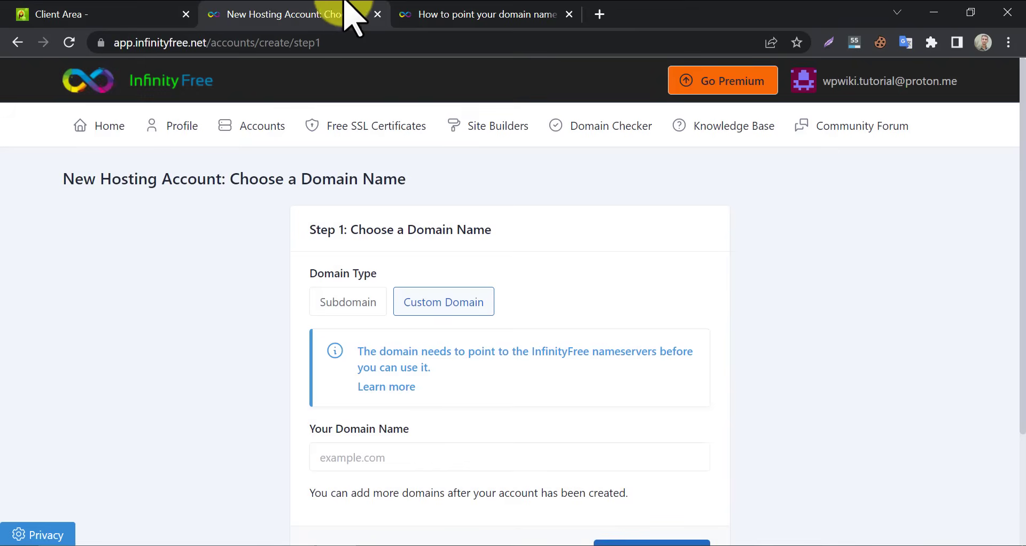
click(481, 14)
scroll(535, 288, down, 6)
scroll(534, 262, up, 10)
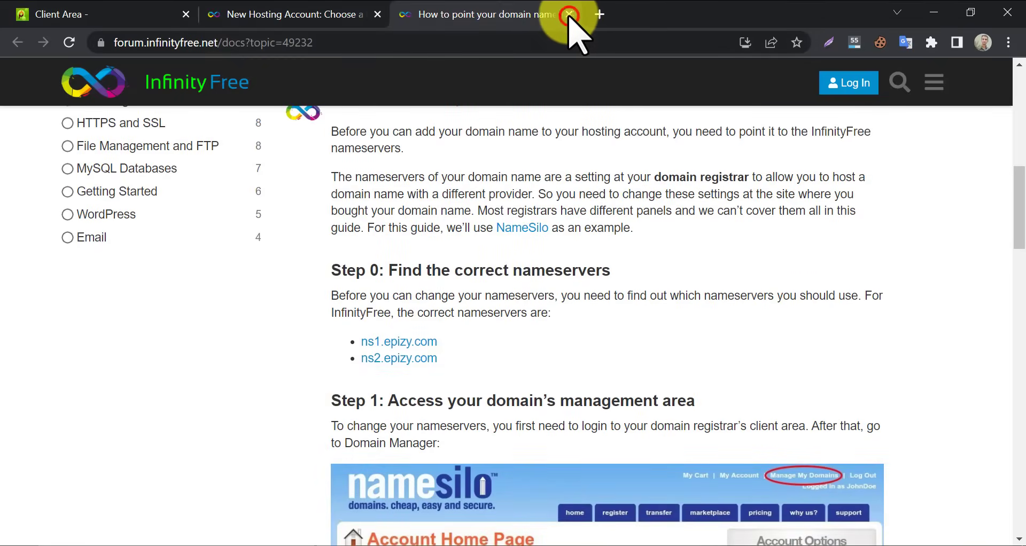
click(569, 14)
scroll(502, 321, down, 3)
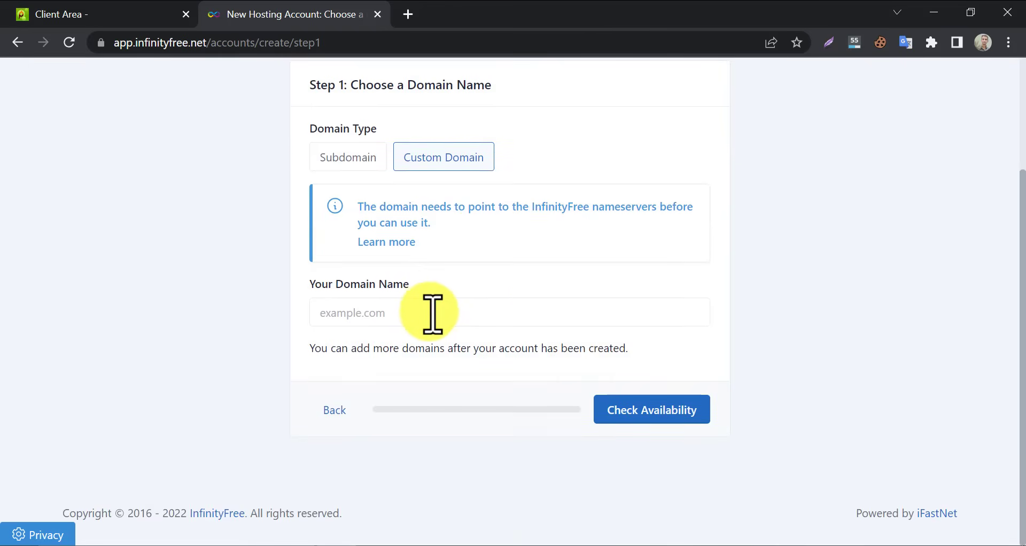
click(131, 14)
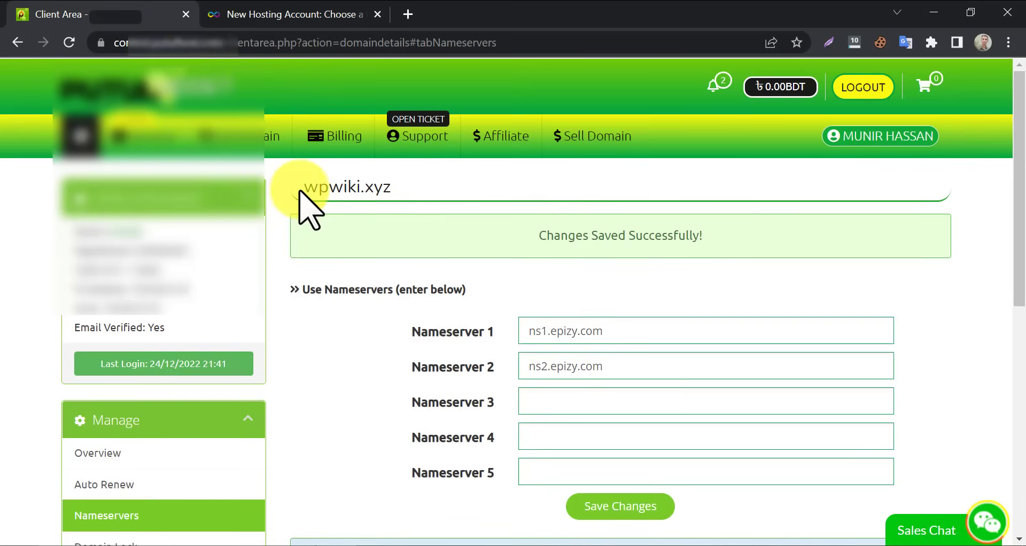
Copy wpwiki.xyz from the registrar and paste it into Your Domain Name on InfinityFree
drag(311, 190, 389, 195)
right_click(355, 195)
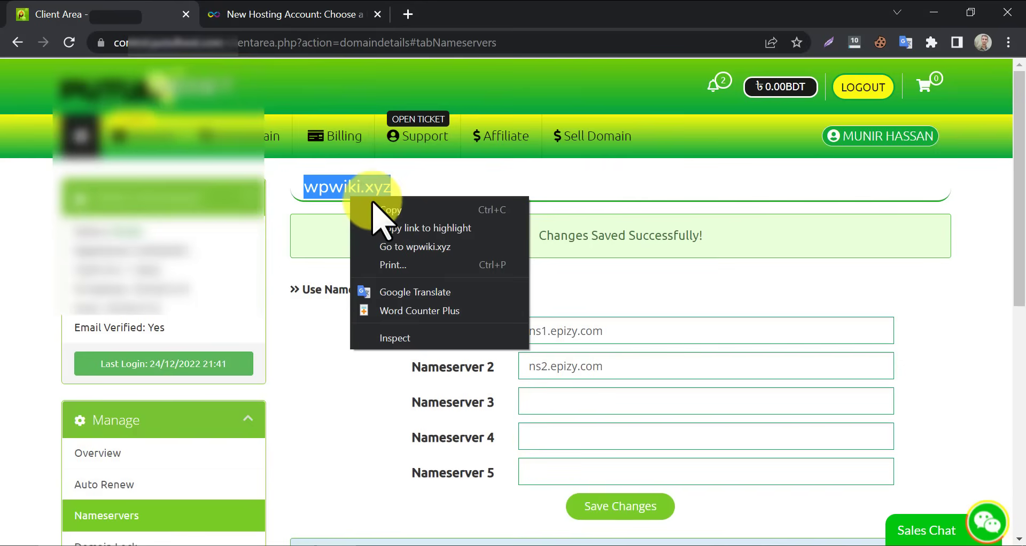
click(374, 202)
click(293, 14)
right_click(374, 307)
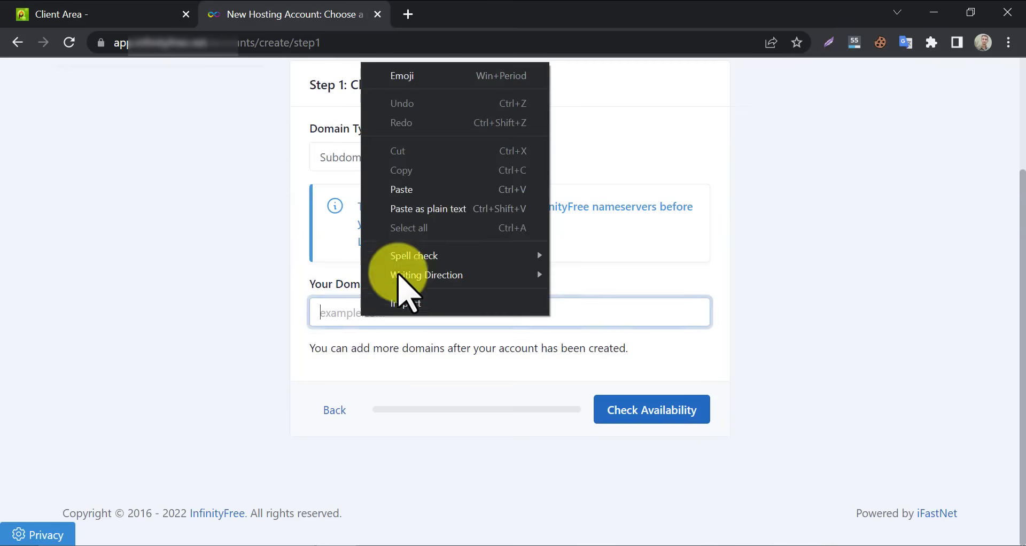
click(454, 196)
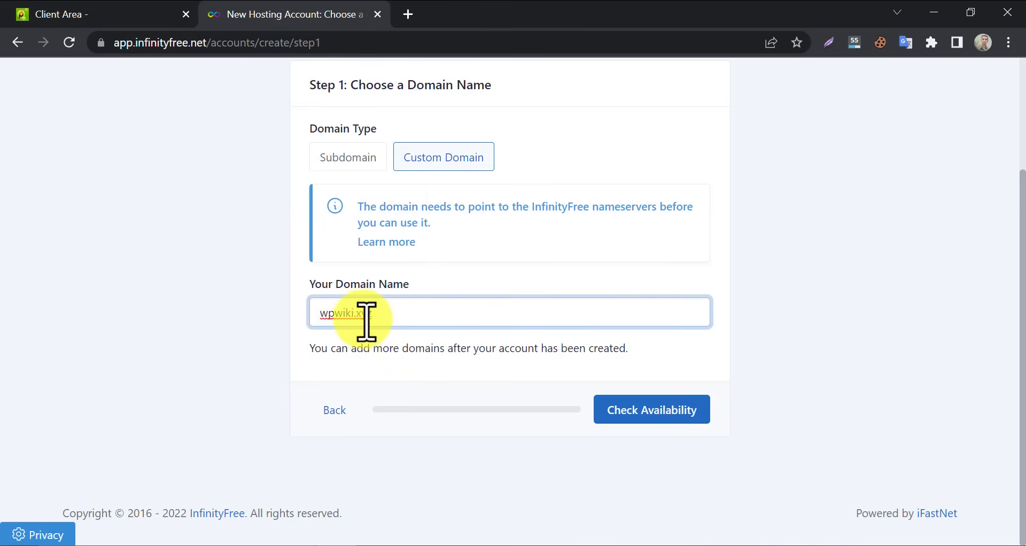
Check wpwiki.xyz availability, enter an account password, and submit Create Account
click(641, 412)
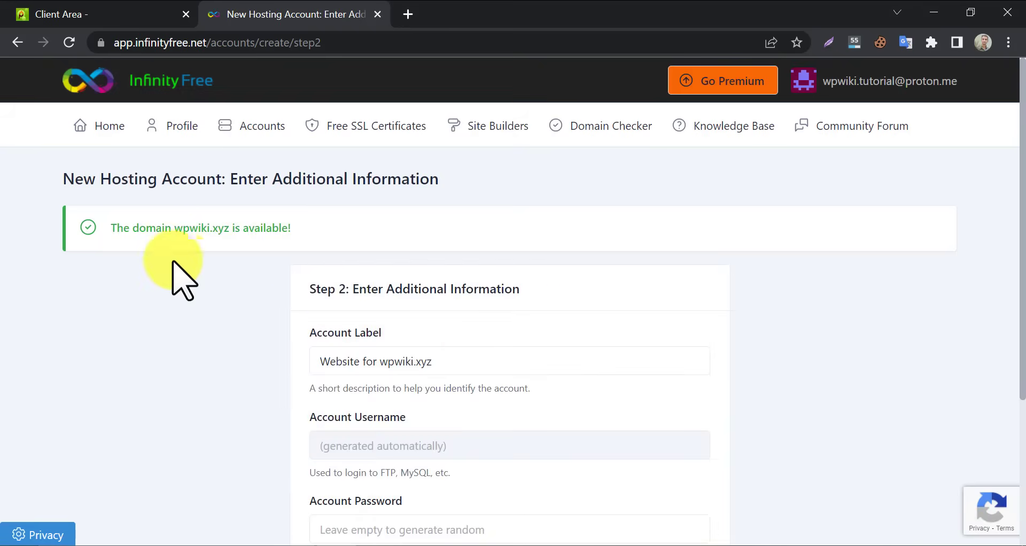
scroll(275, 302, down, 2)
scroll(279, 304, down, 2)
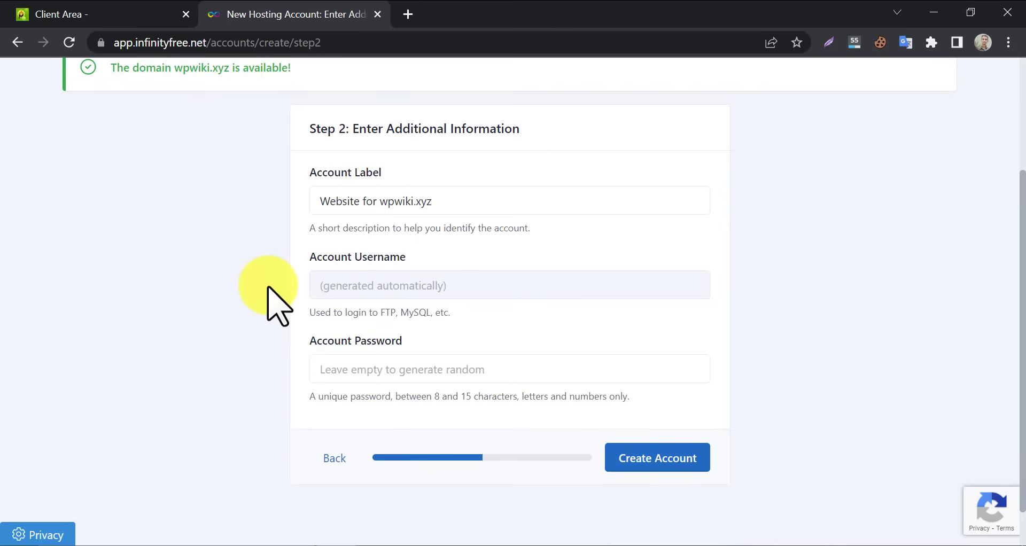
click(372, 368)
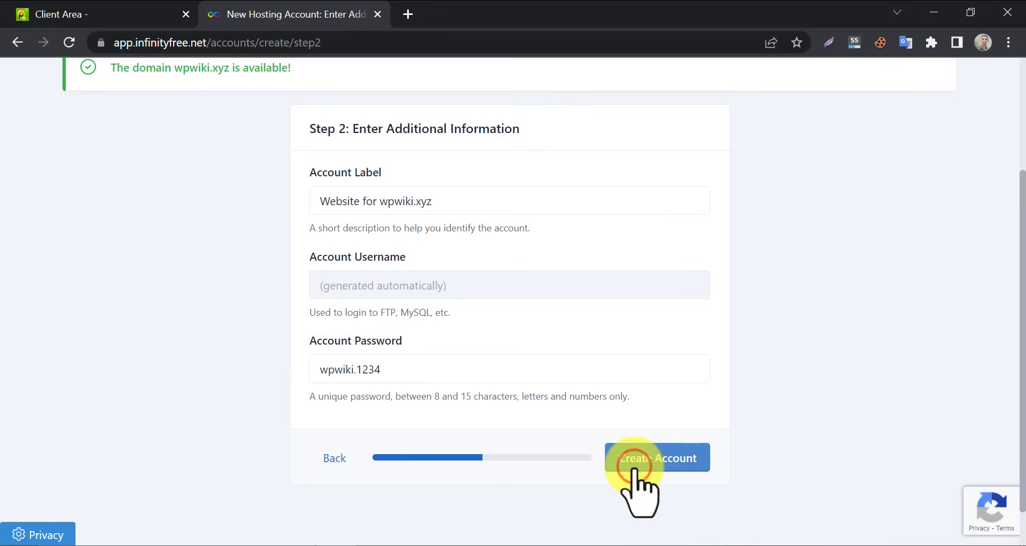
click(641, 458)
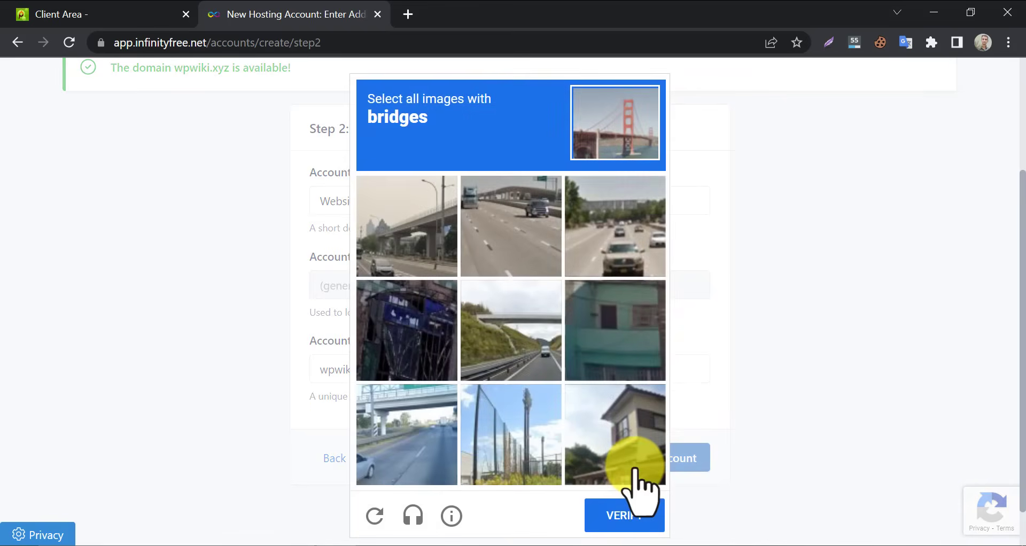
Mark the bridge images in the reCAPTCHA challenge and verify
click(431, 250)
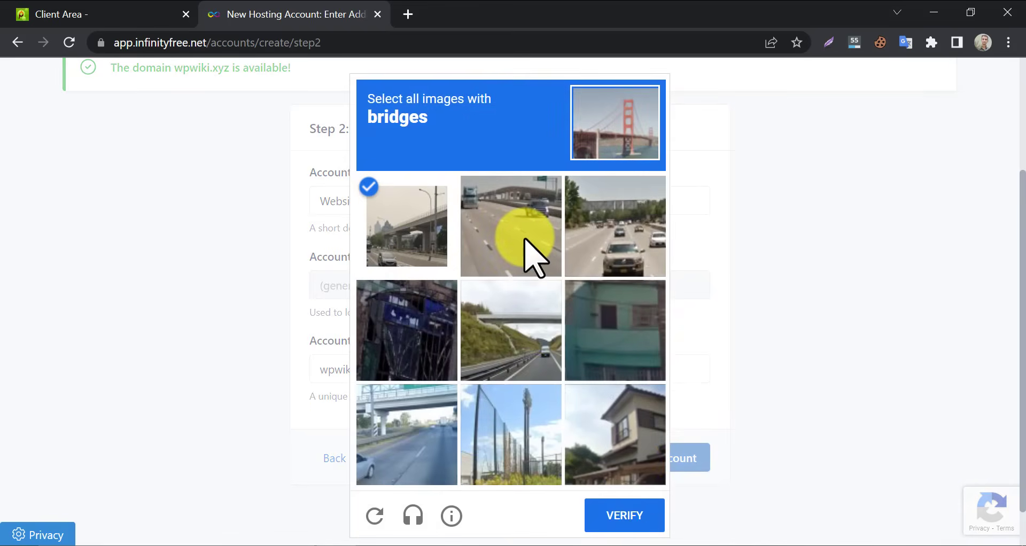
click(517, 339)
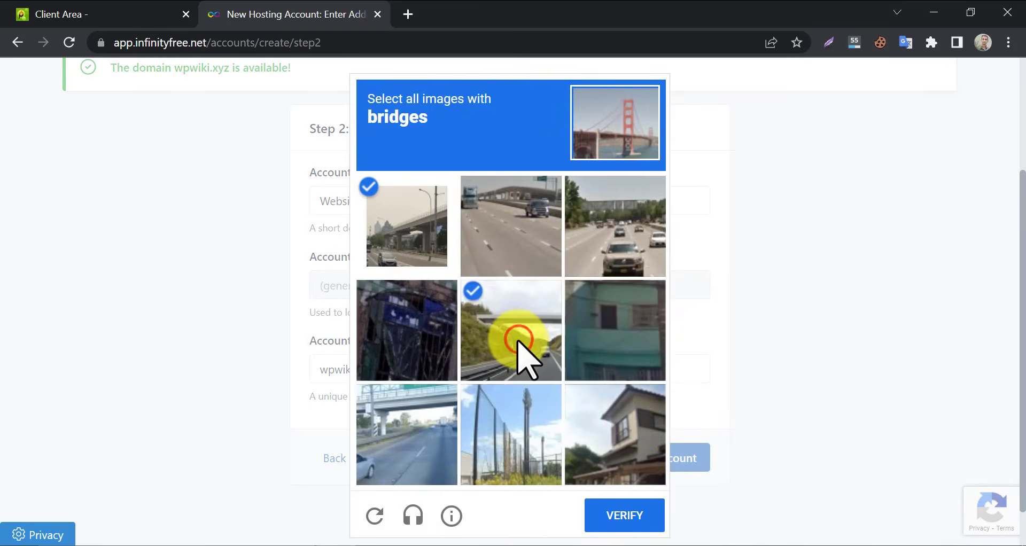
click(408, 428)
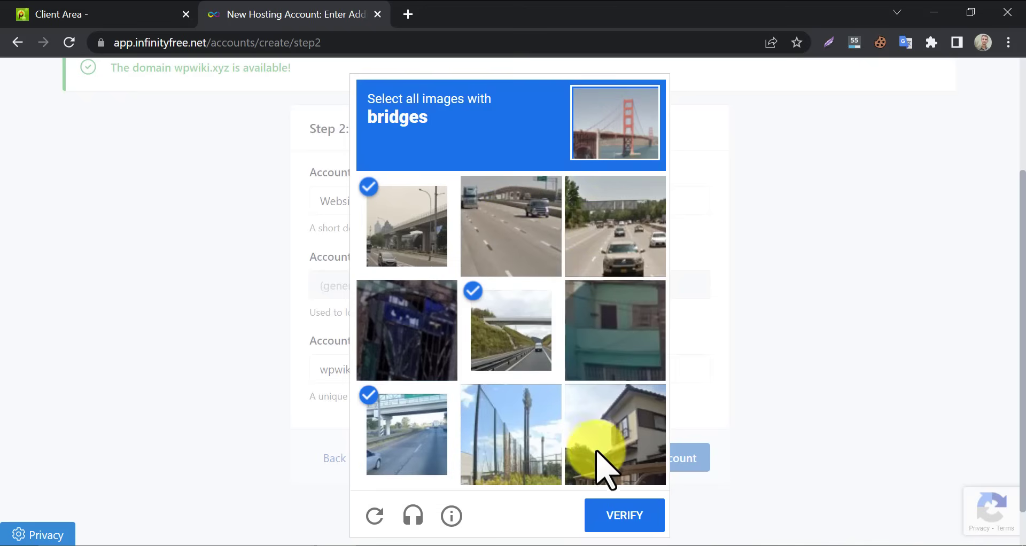
click(604, 511)
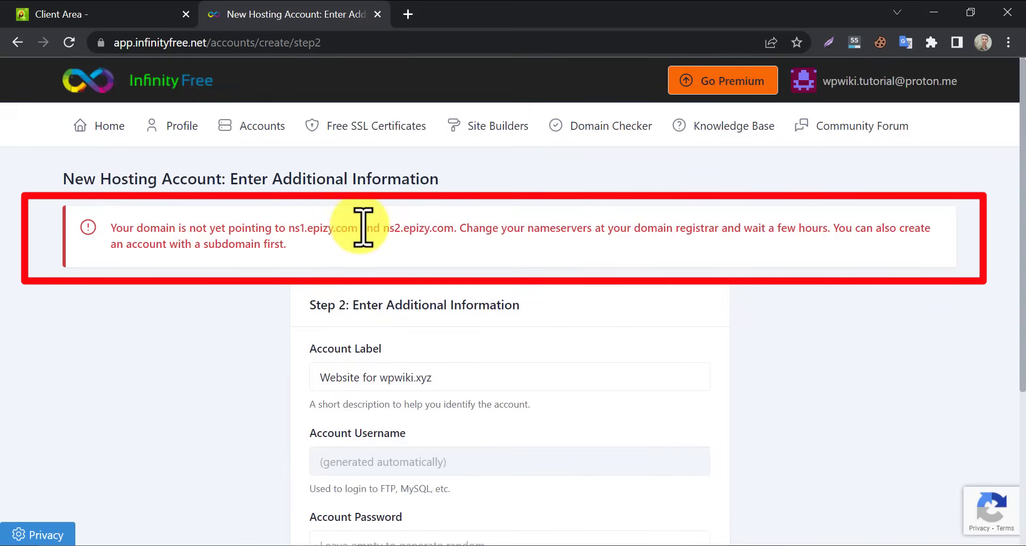
Review the registrar's wpwiki.xyz nameservers, ns1.epizy.com and ns2.epizy.com, then return to InfinityFree
click(143, 12)
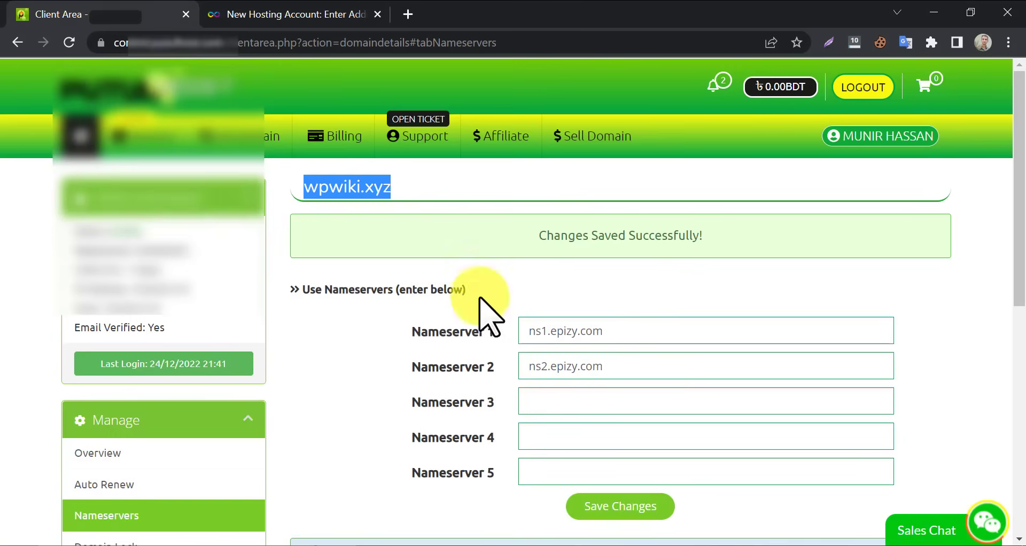
click(384, 322)
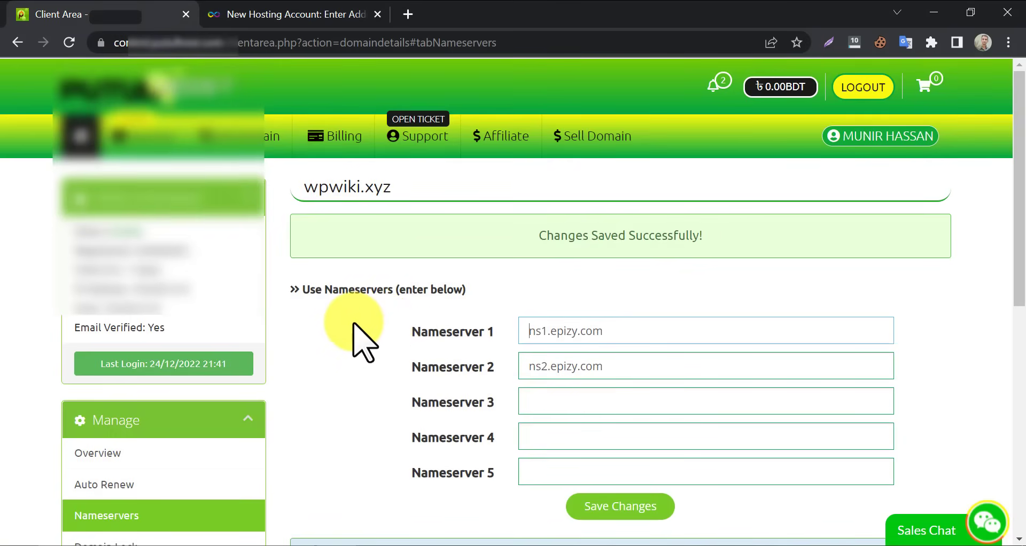
scroll(355, 330, down, 3)
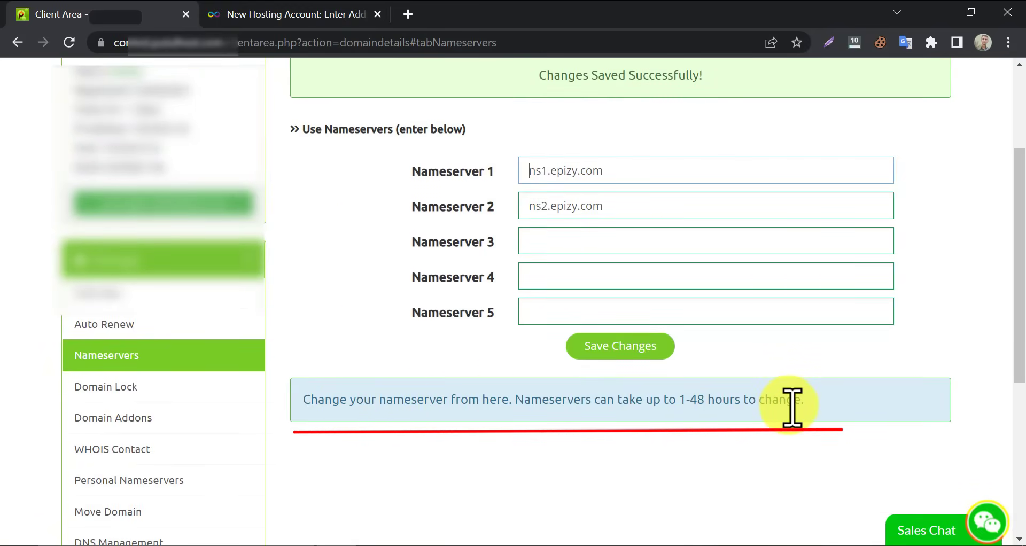
click(272, 14)
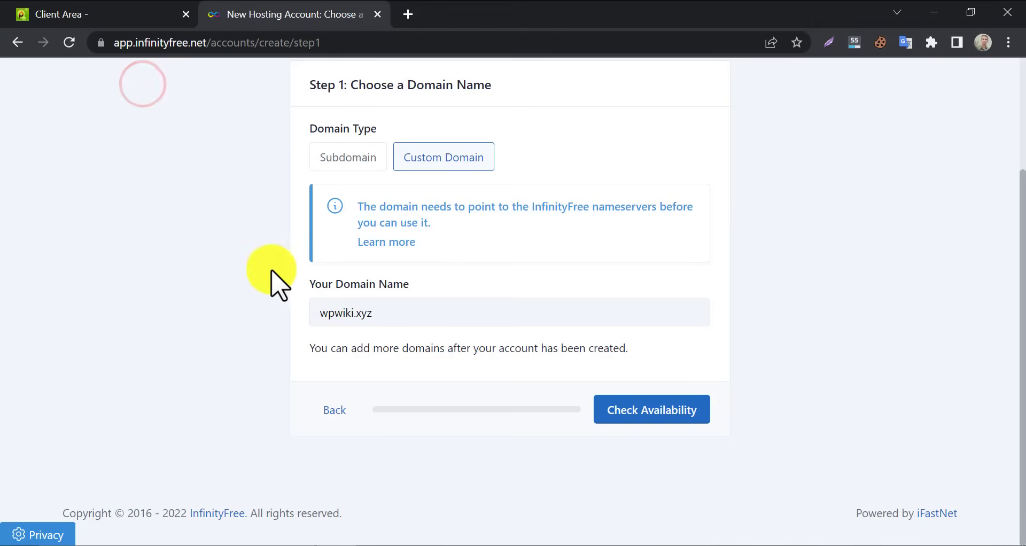
Recheck wpwiki.xyz availability and create its hosting account on Step 2
scroll(588, 454, up, 2)
click(657, 489)
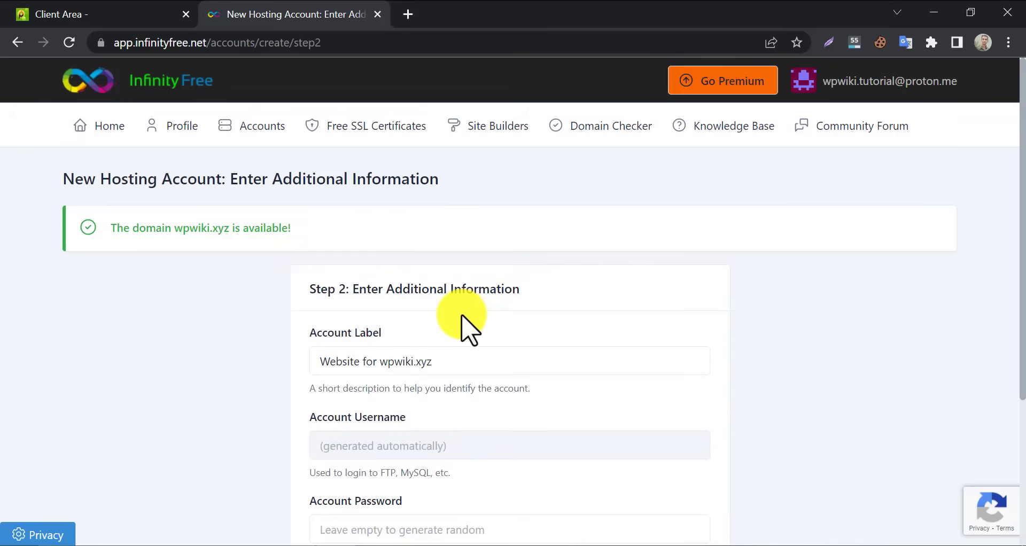
scroll(471, 327, down, 3)
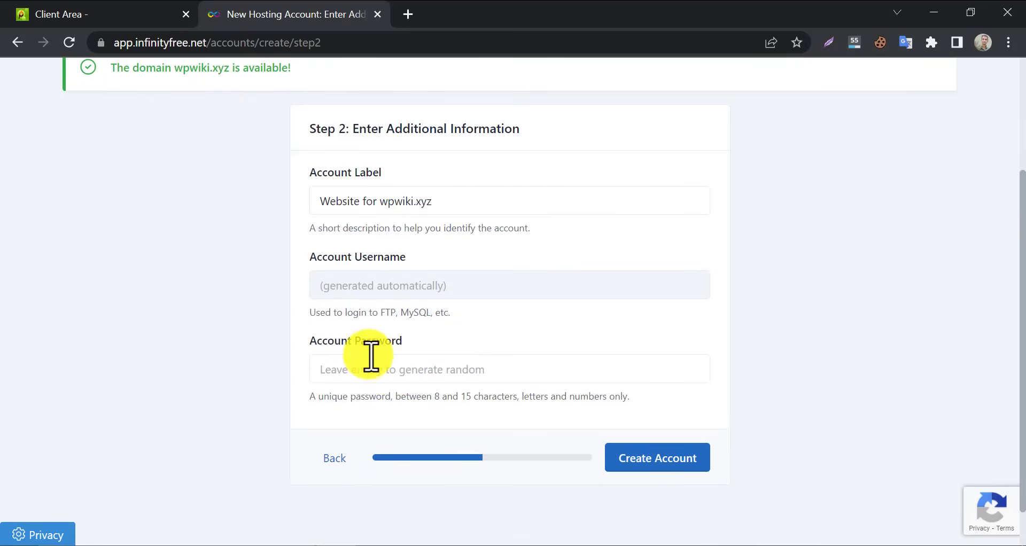
click(645, 461)
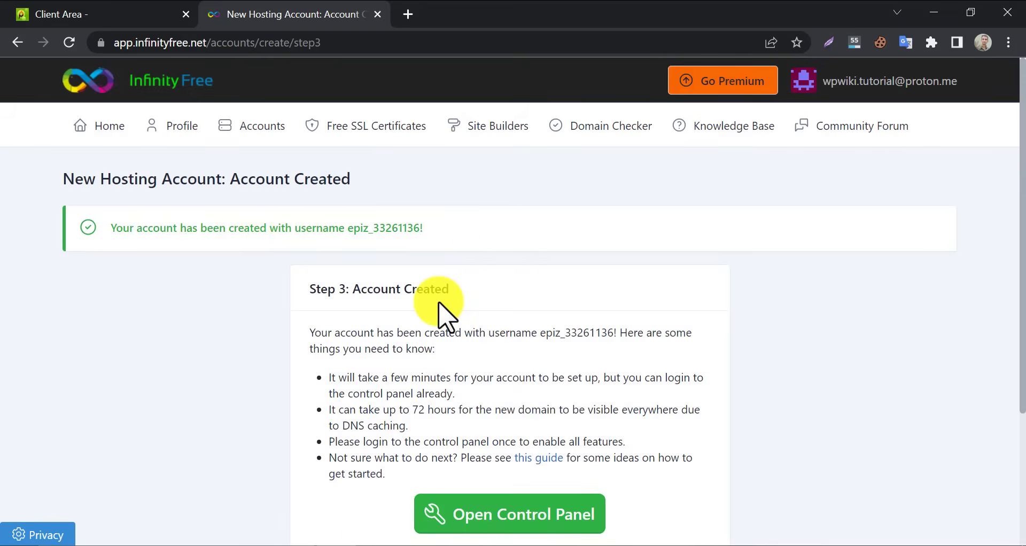
scroll(443, 315, down, 3)
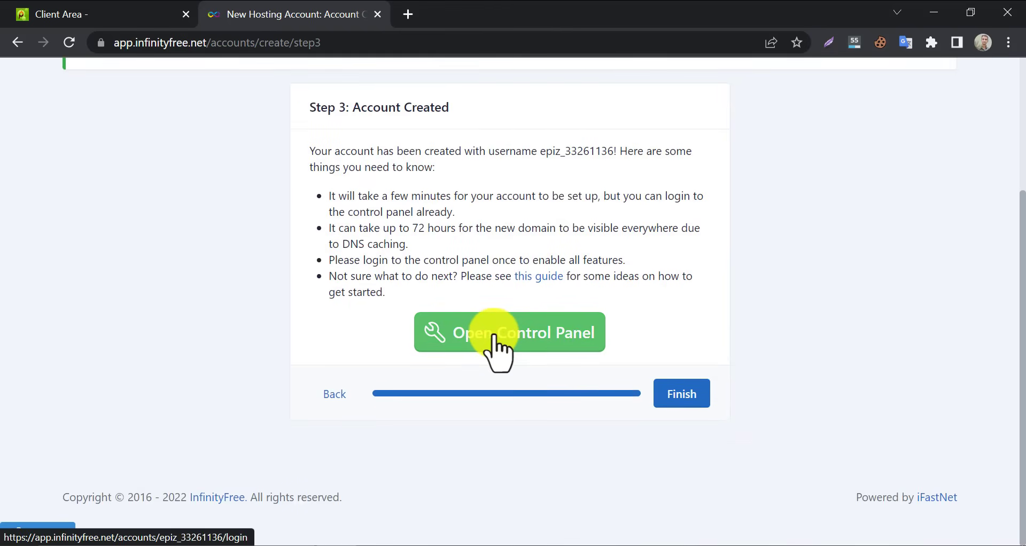
Open the new account's VistaPanel and approve service emails to load the dashboard
click(493, 332)
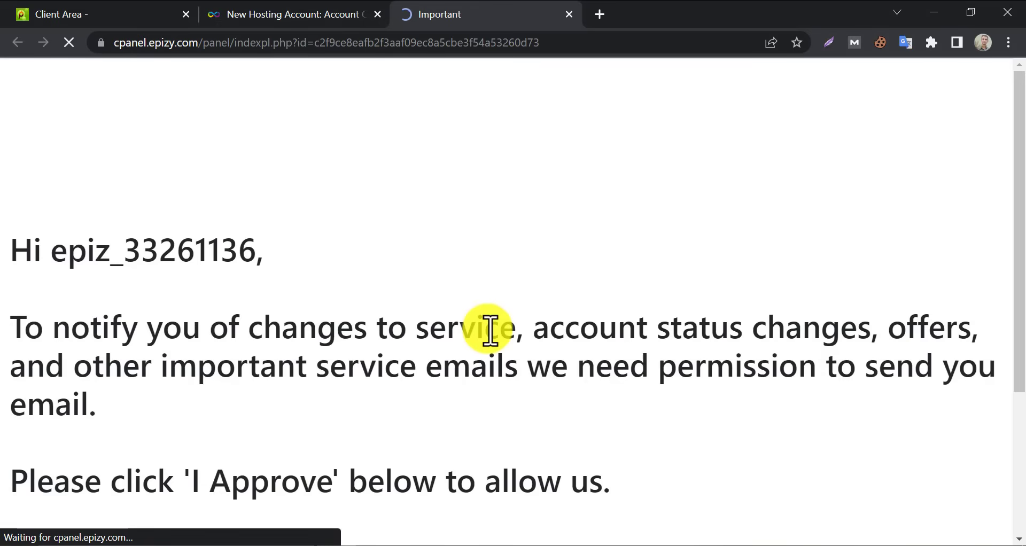
scroll(499, 326, down, 4)
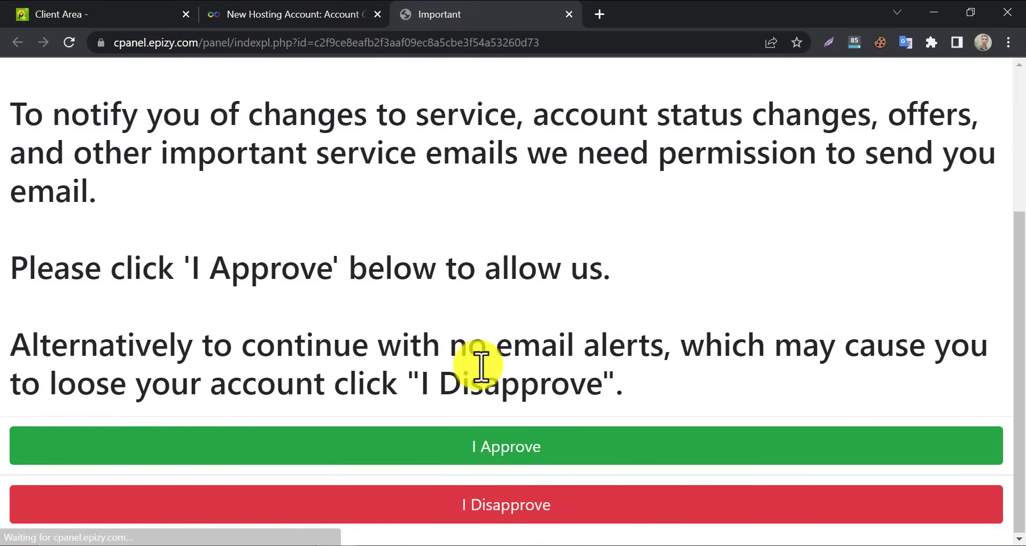
click(515, 444)
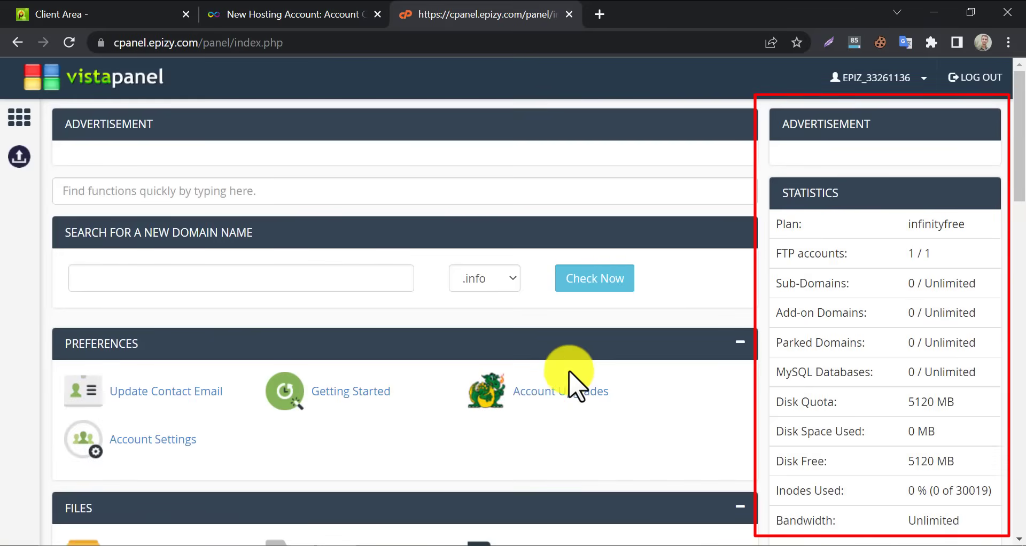
Search VistaPanel for 'soft' and launch Softaculous Apps Installer in a new tab
scroll(571, 385, down, 10)
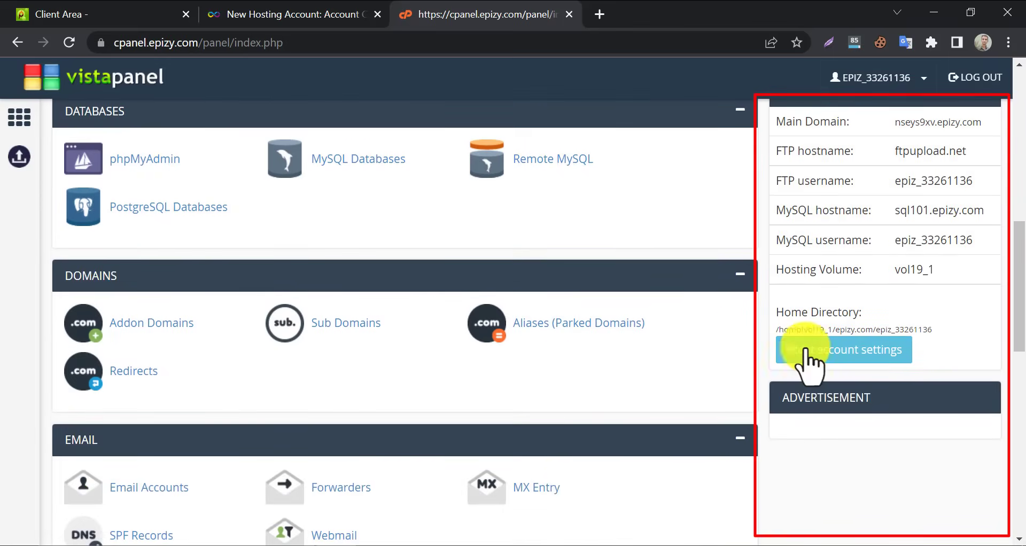
scroll(820, 393, up, 8)
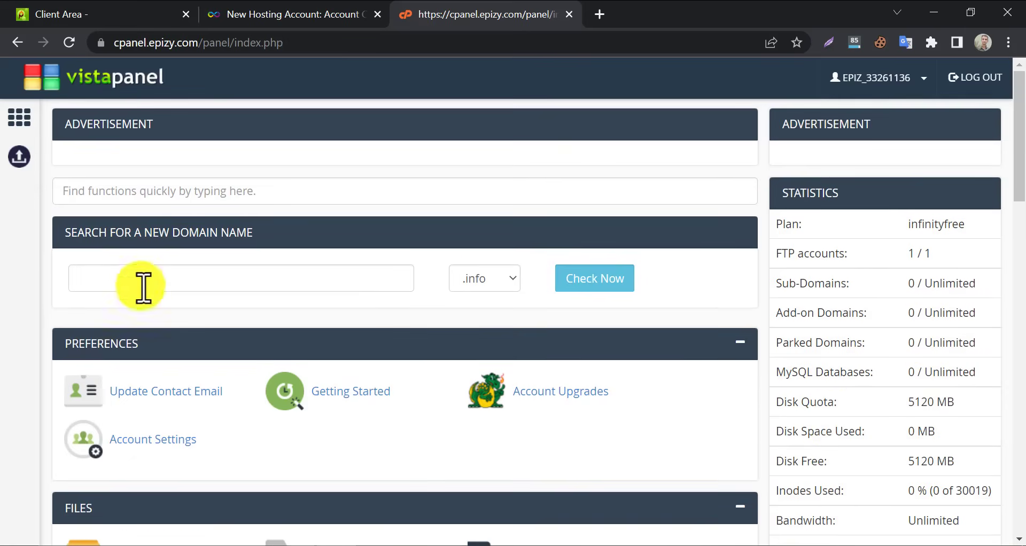
scroll(321, 315, up, 2)
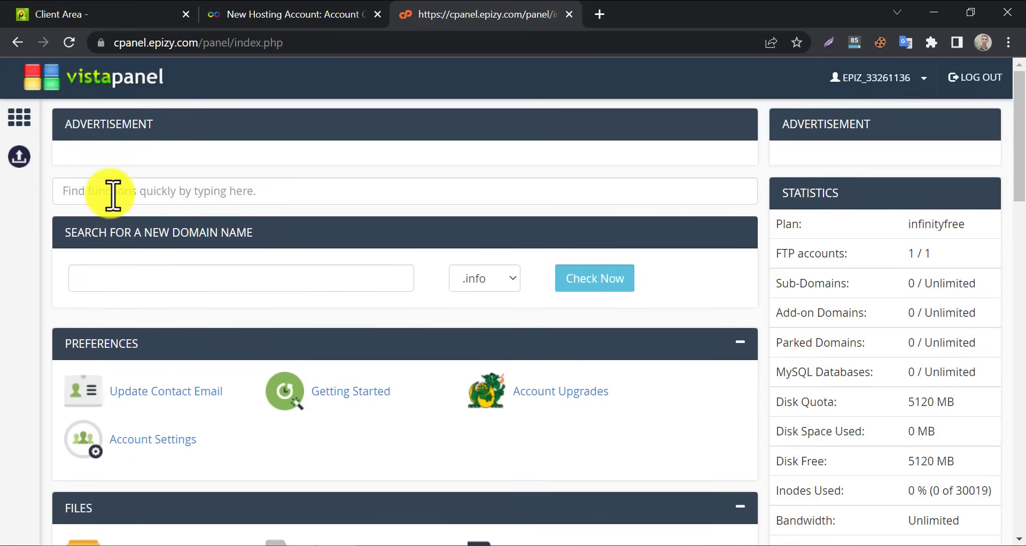
click(113, 193)
text(soft)
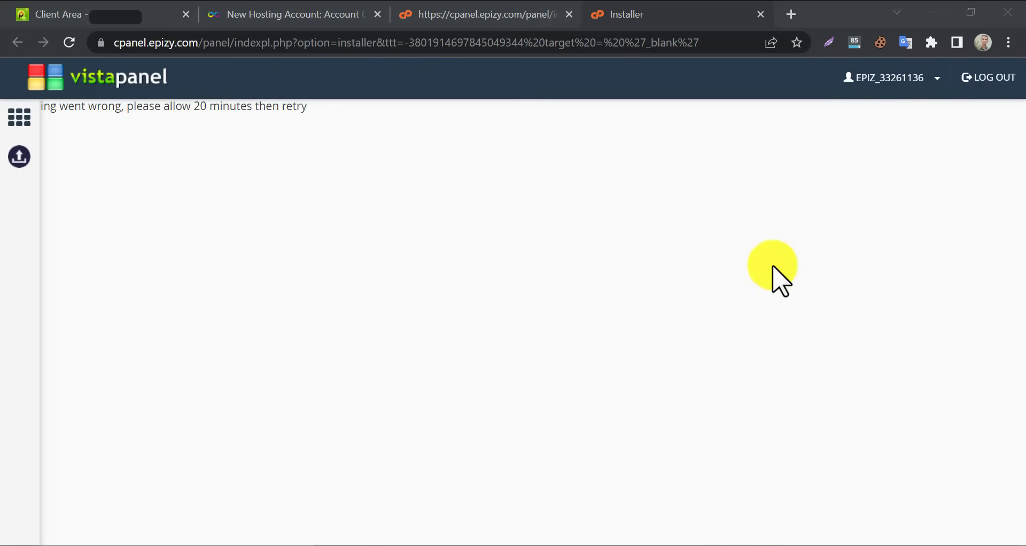
click(339, 227)
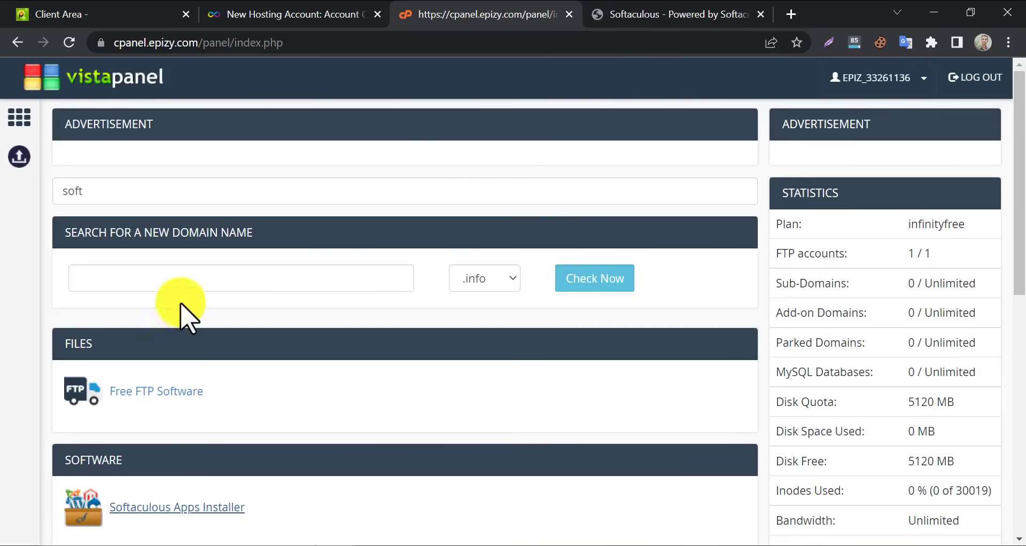
scroll(181, 303, down, 5)
In the Softaculous tab, open the WordPress app and its installation form
click(761, 14)
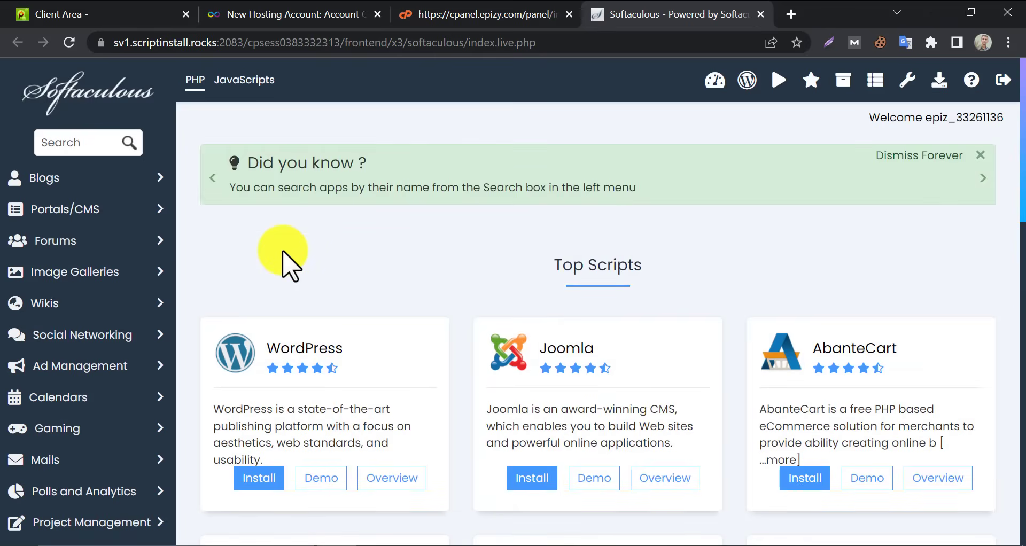
click(298, 362)
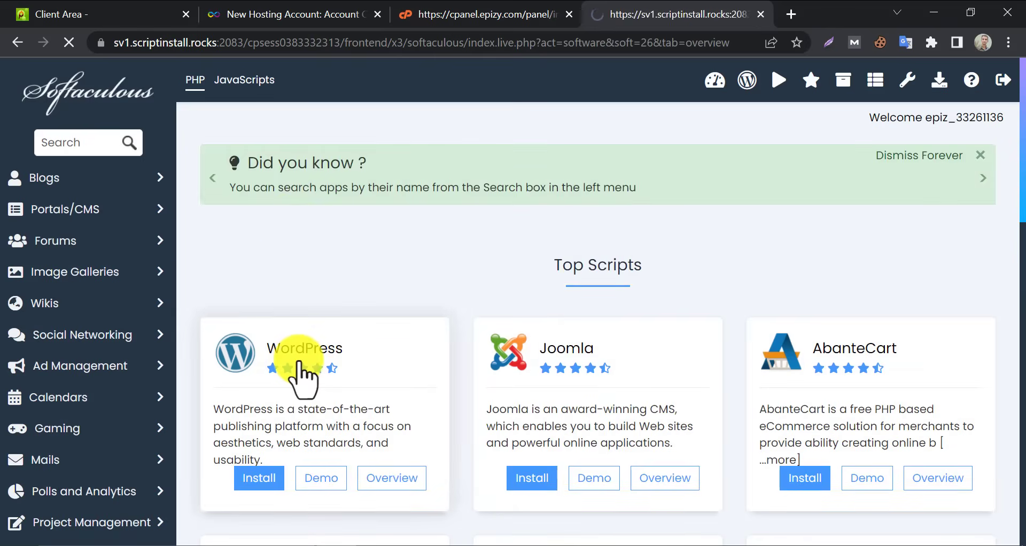
scroll(342, 358, down, 9)
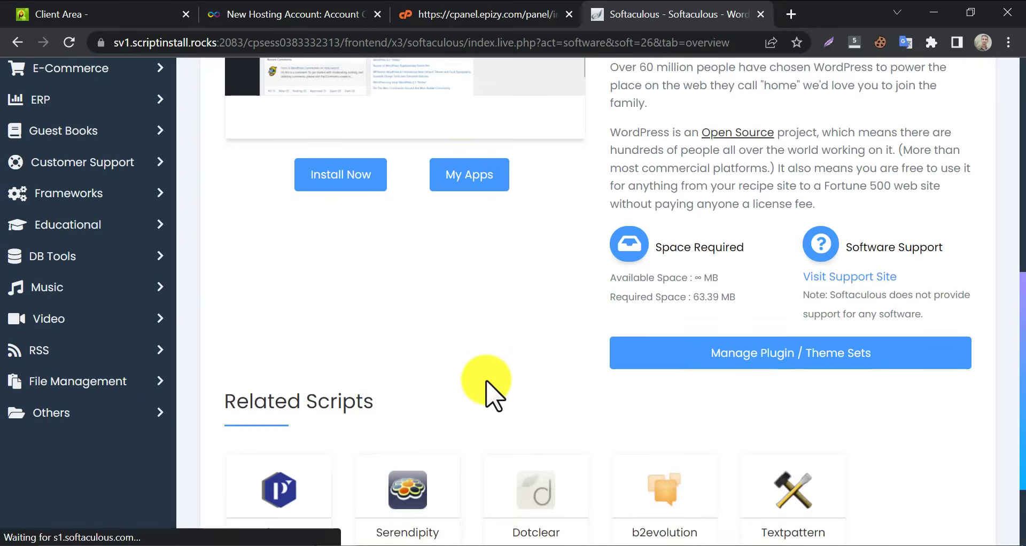
scroll(485, 390, down, 2)
scroll(485, 347, up, 9)
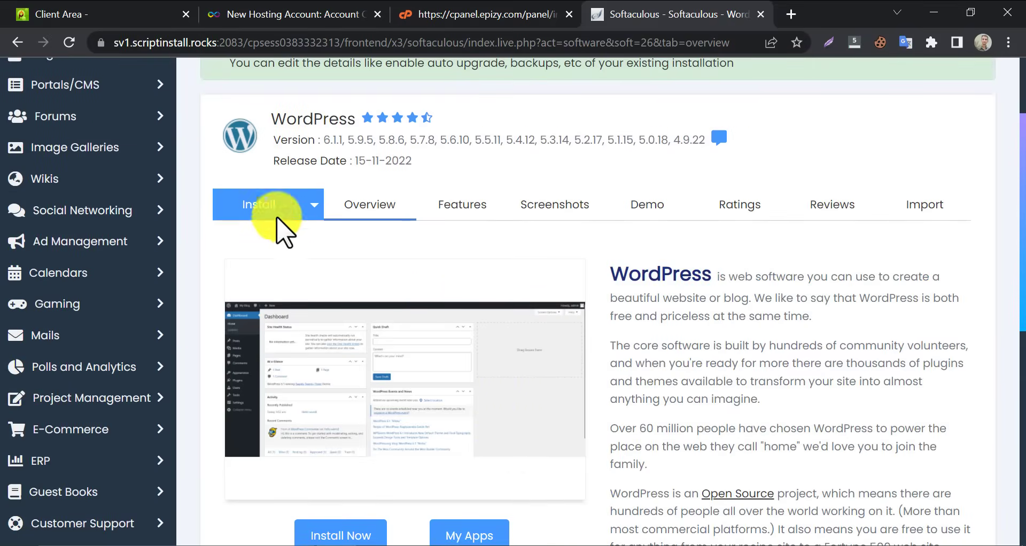
click(259, 203)
scroll(403, 267, down, 3)
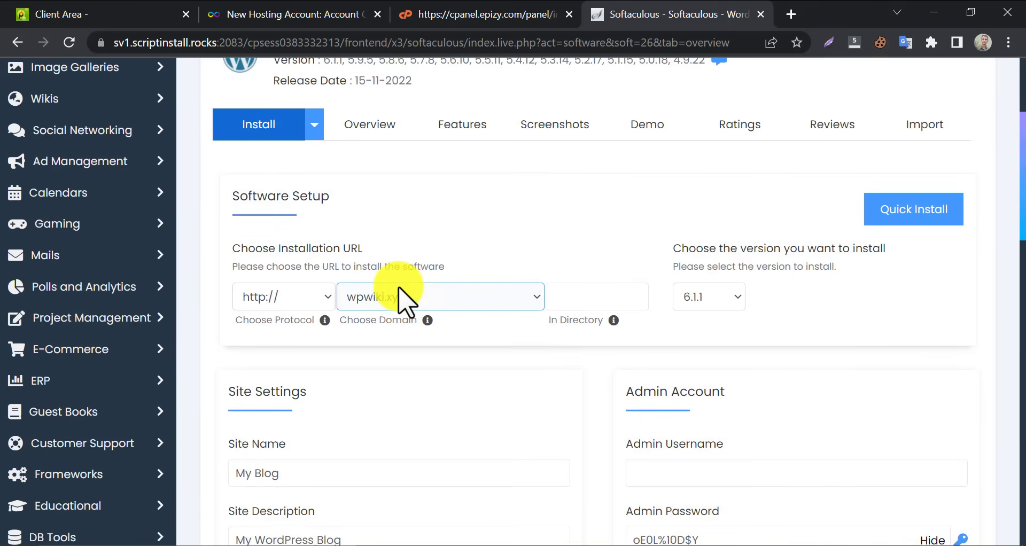
click(279, 220)
click(281, 272)
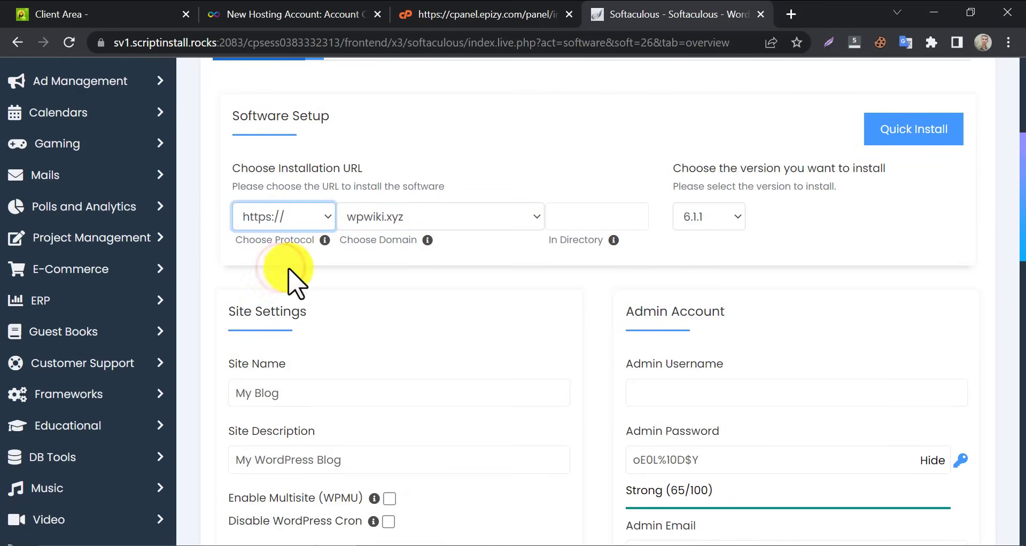
click(432, 217)
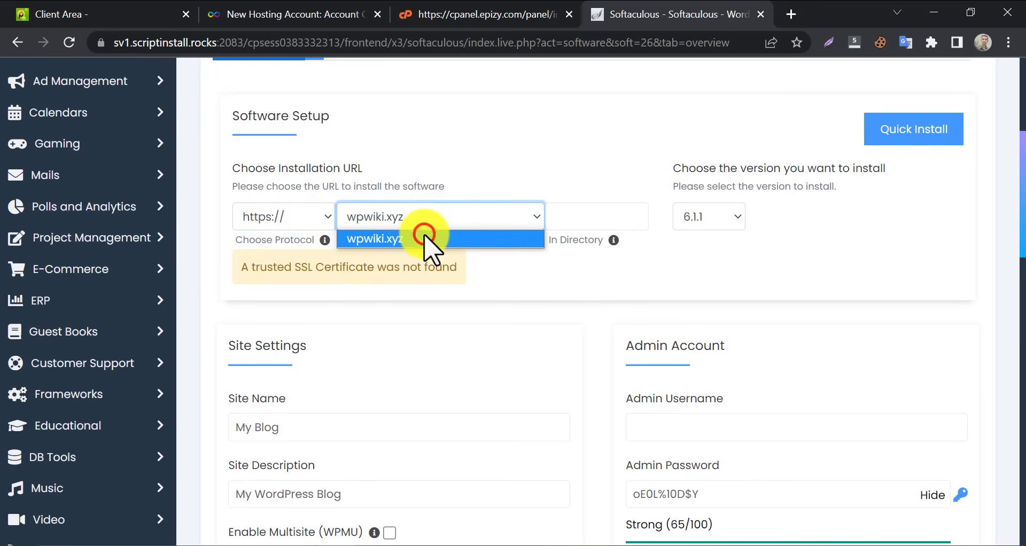
click(426, 239)
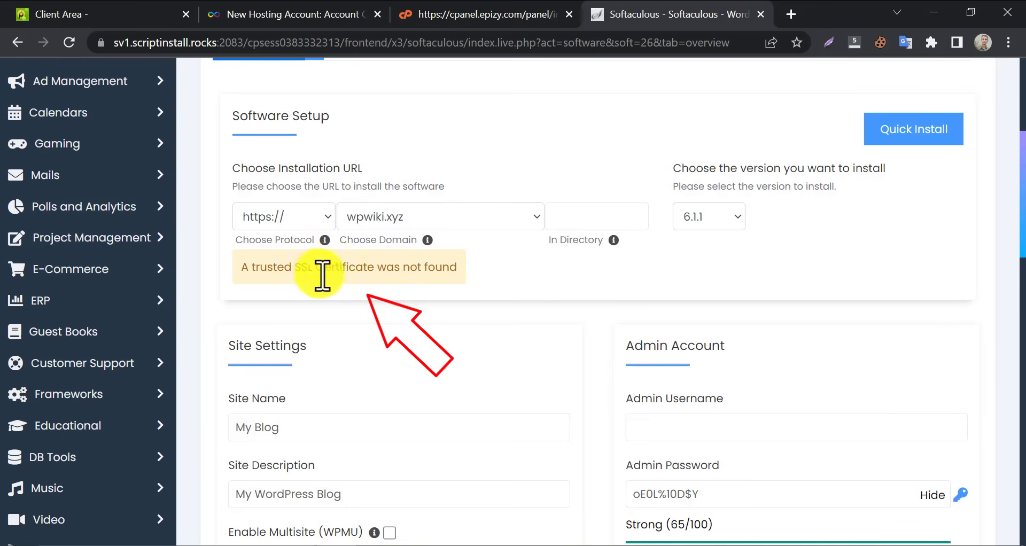
click(274, 219)
click(283, 238)
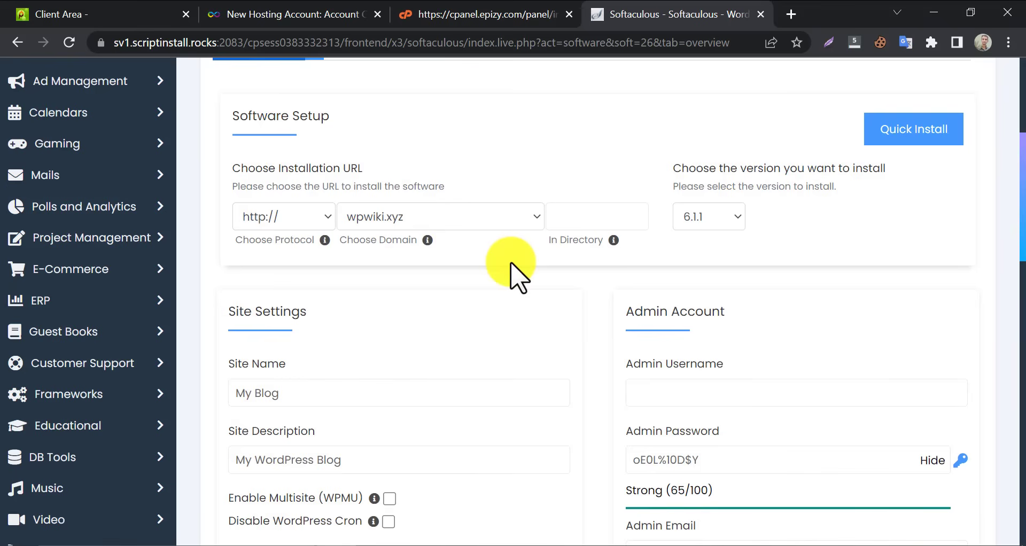
Autofill the admin username from the saved suggestion and run the WordPress install on wpwiki.xyz
scroll(588, 262, down, 2)
click(660, 309)
text(wpwiki)
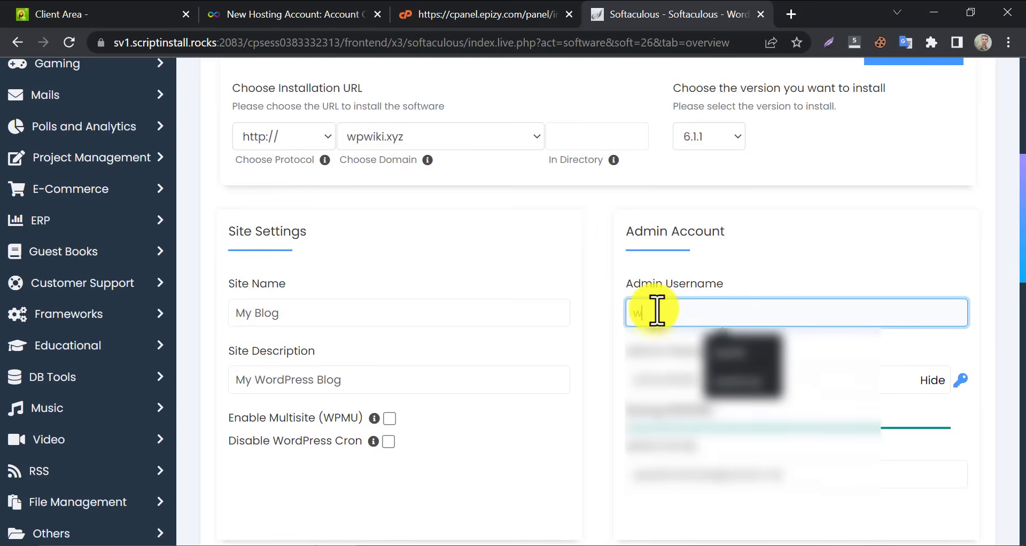
click(736, 354)
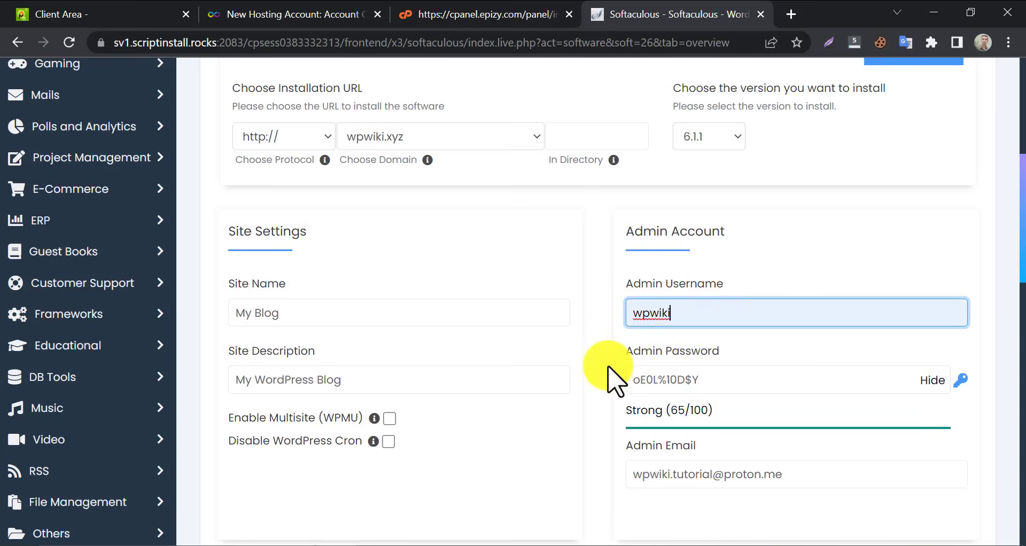
scroll(609, 368, down, 15)
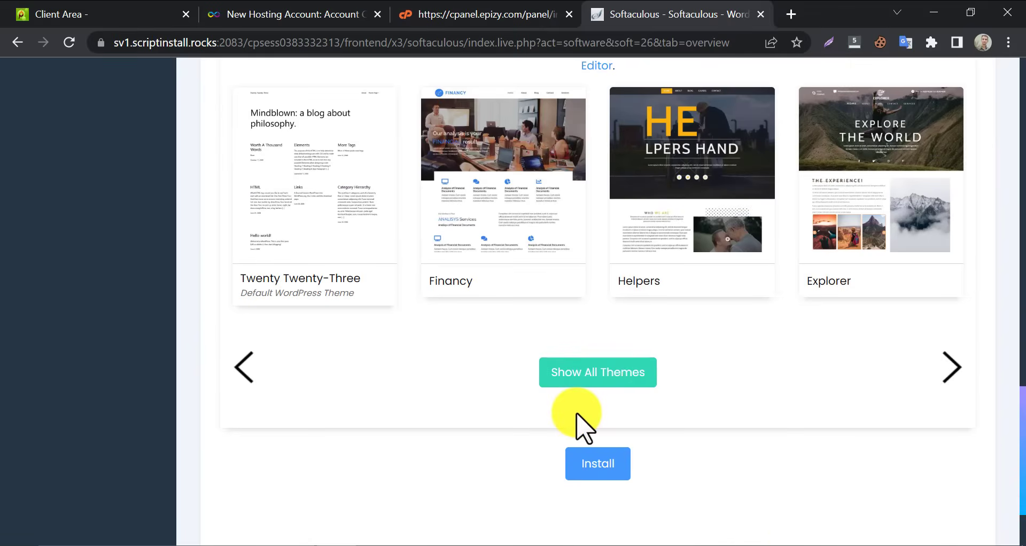
scroll(585, 432, down, 2)
click(595, 360)
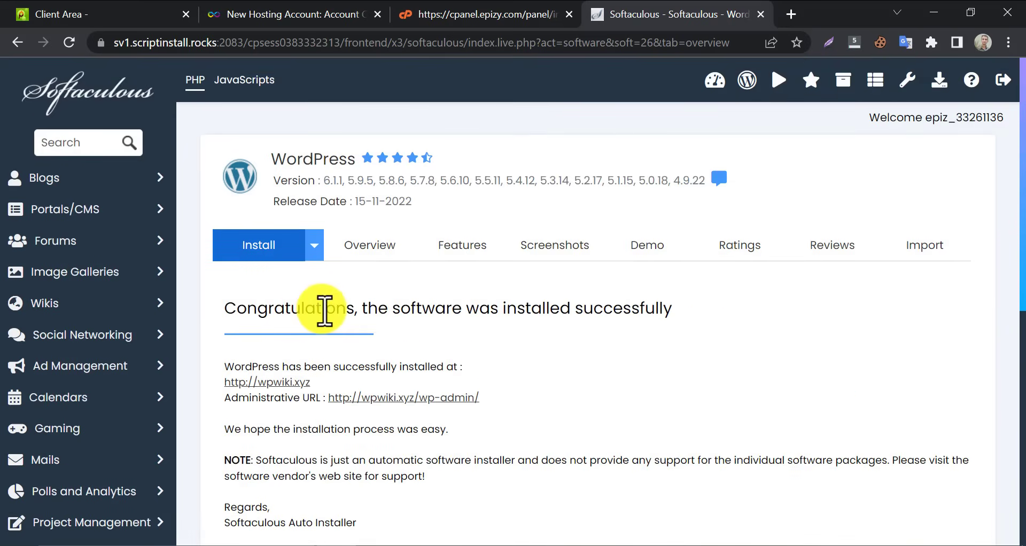
Open the new site at wpwiki.xyz, highlight its Mindblown heading, then return to Softaculous
click(262, 381)
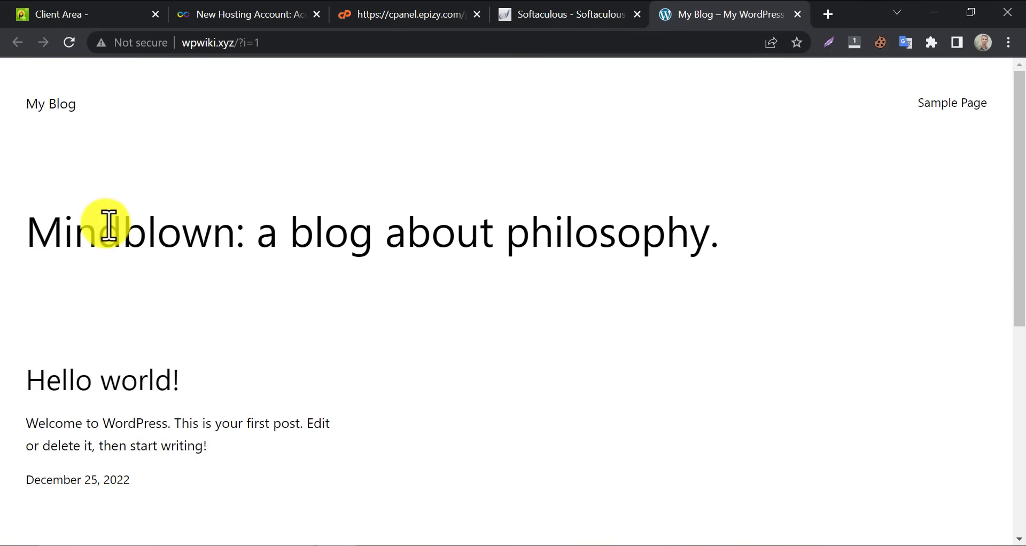
drag(98, 224, 756, 218)
click(418, 133)
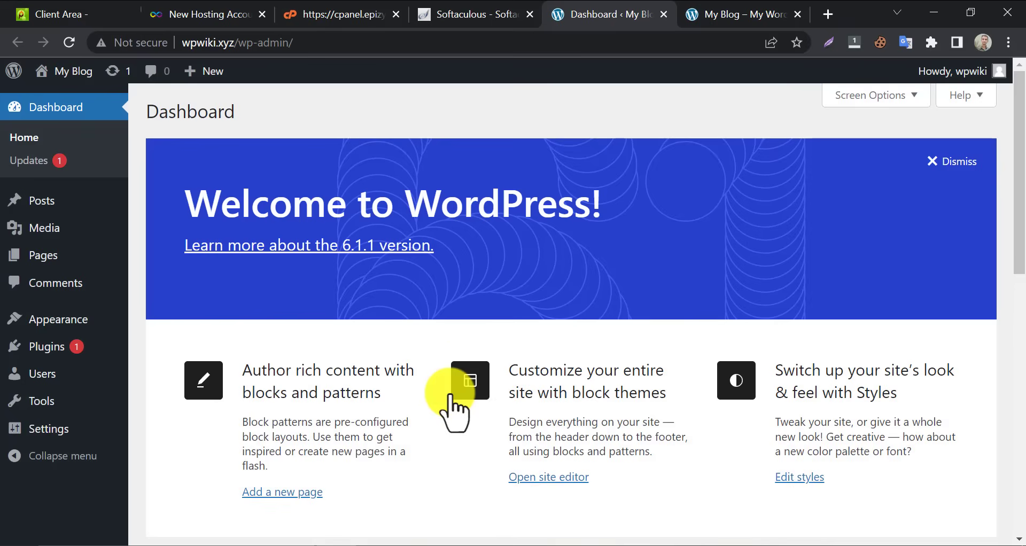
Switch between the InfinityFree account page and the My Blog front page, scrolling the blog
click(740, 10)
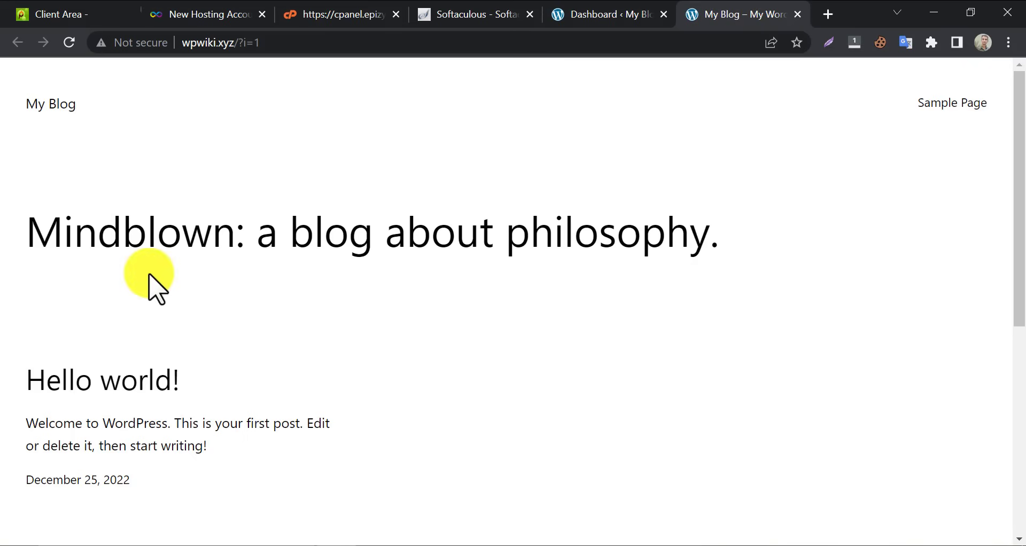
click(172, 12)
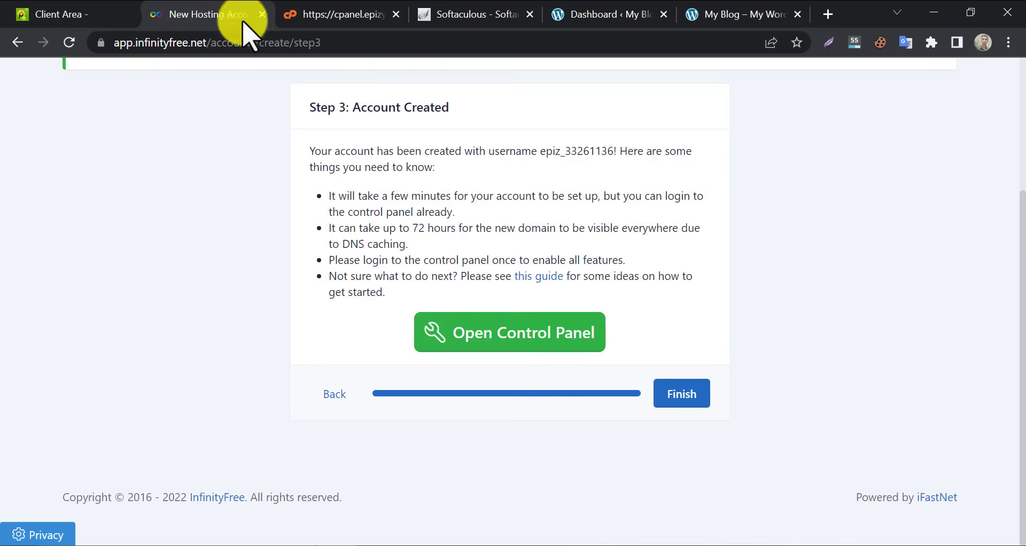
click(713, 11)
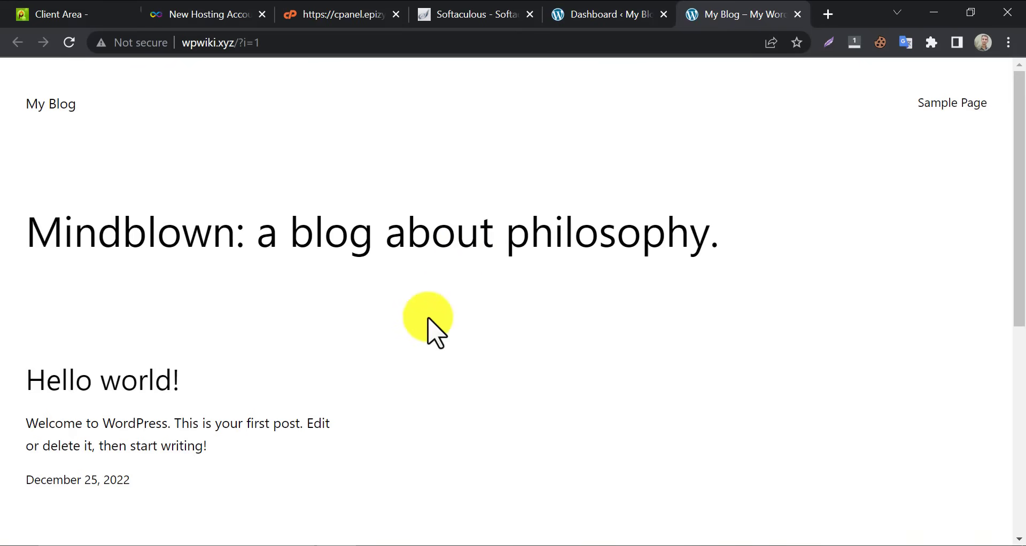
scroll(428, 320, down, 5)
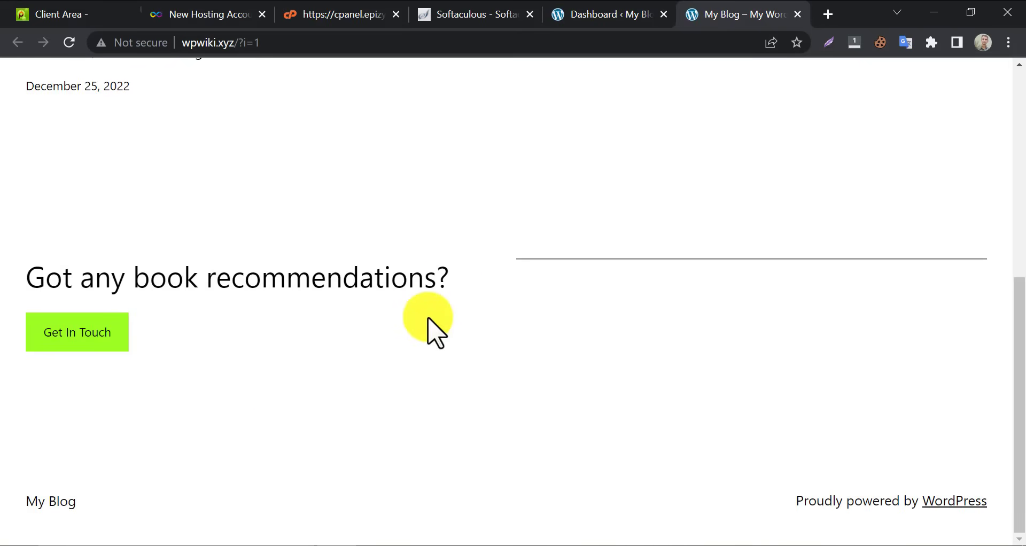
scroll(427, 323, up, 5)
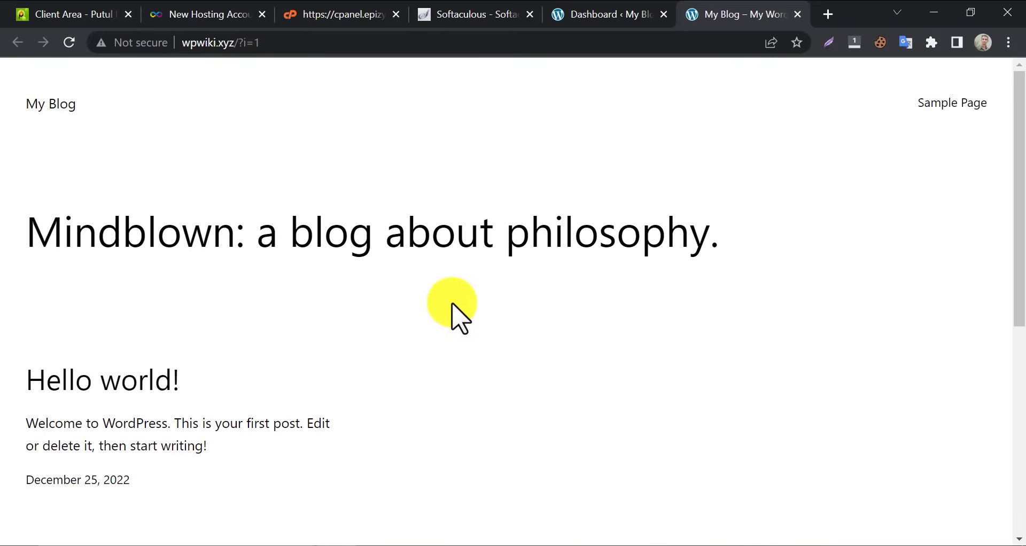